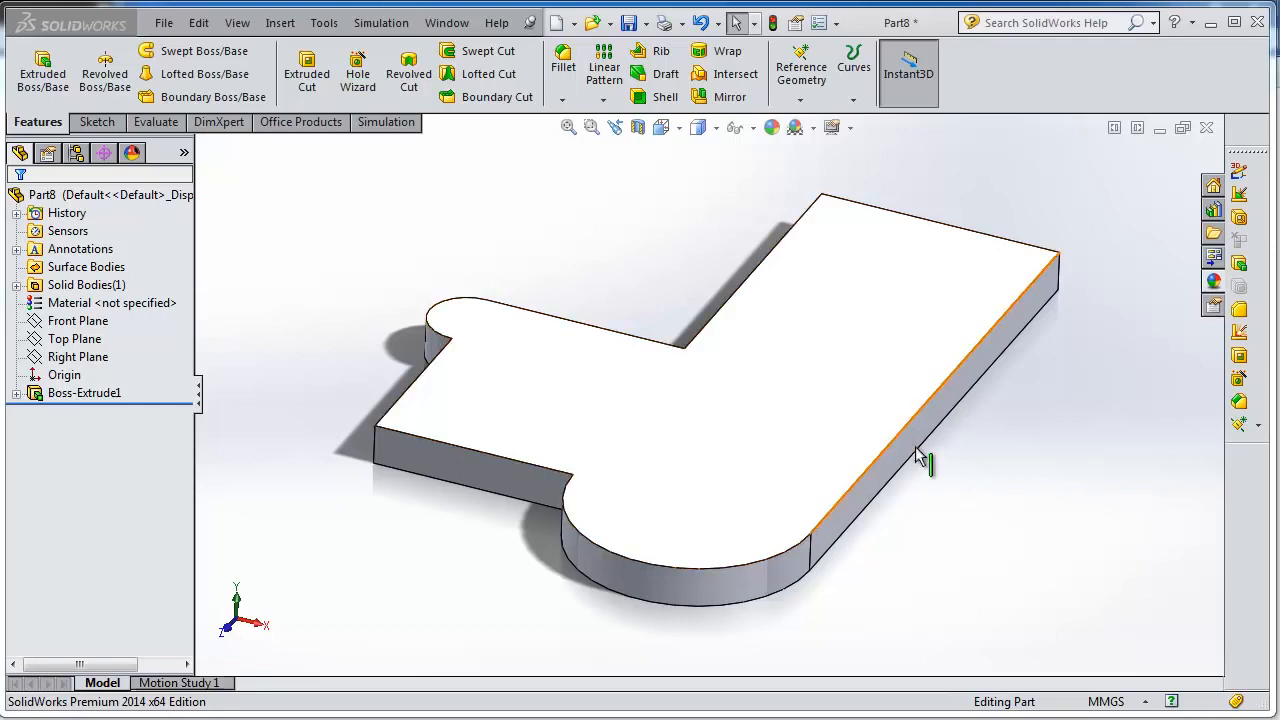
Examine the extruded plate from several angles and at different zoom levels.
{"action": "mouse_move", "coordinate": [958, 477]}
{"action": "middle_mouse_down"}
{"action": "mouse_move", "coordinate": [909, 500]}
{"action": "mouse_move", "coordinate": [920, 520]}
{"action": "mouse_move", "coordinate": [805, 418]}
{"action": "mouse_move", "coordinate": [943, 483]}
{"action": "mouse_move", "coordinate": [963, 523]}
{"action": "mouse_move", "coordinate": [953, 495]}
{"action": "middle_mouse_up"}
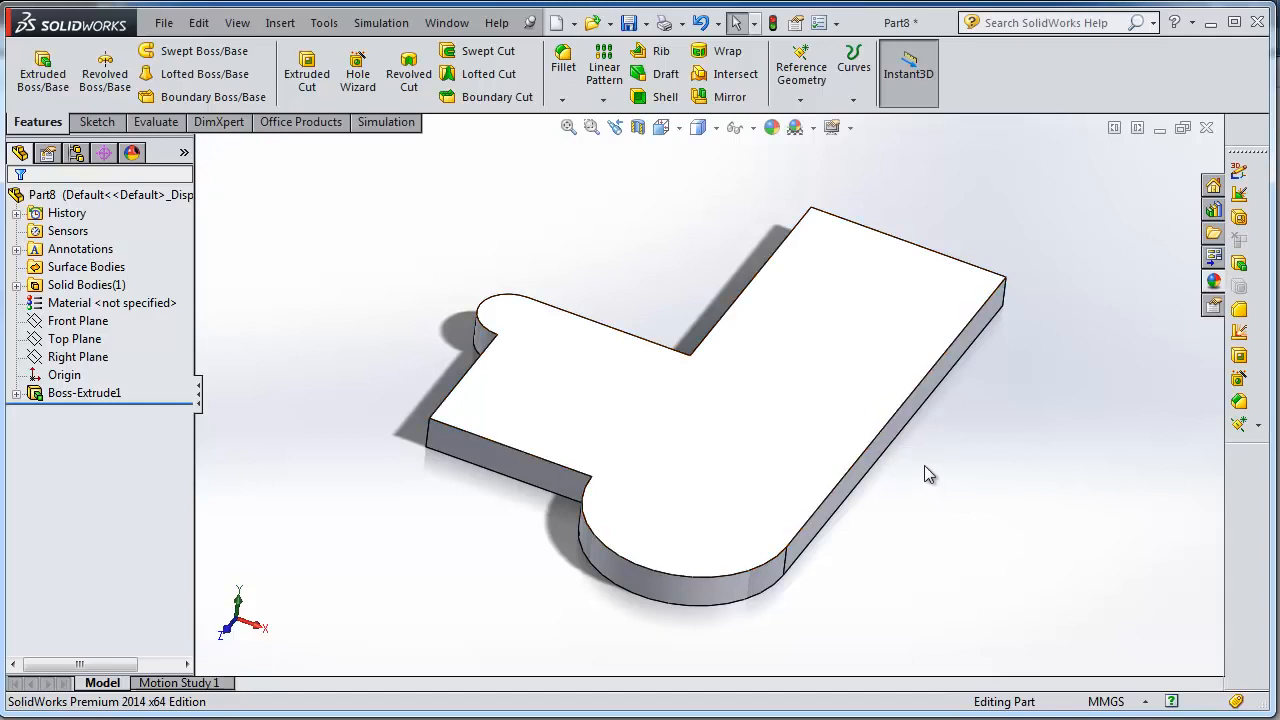
{"action": "middle_click_drag", "start_coordinate": [927, 474], "coordinate": [923, 460]}
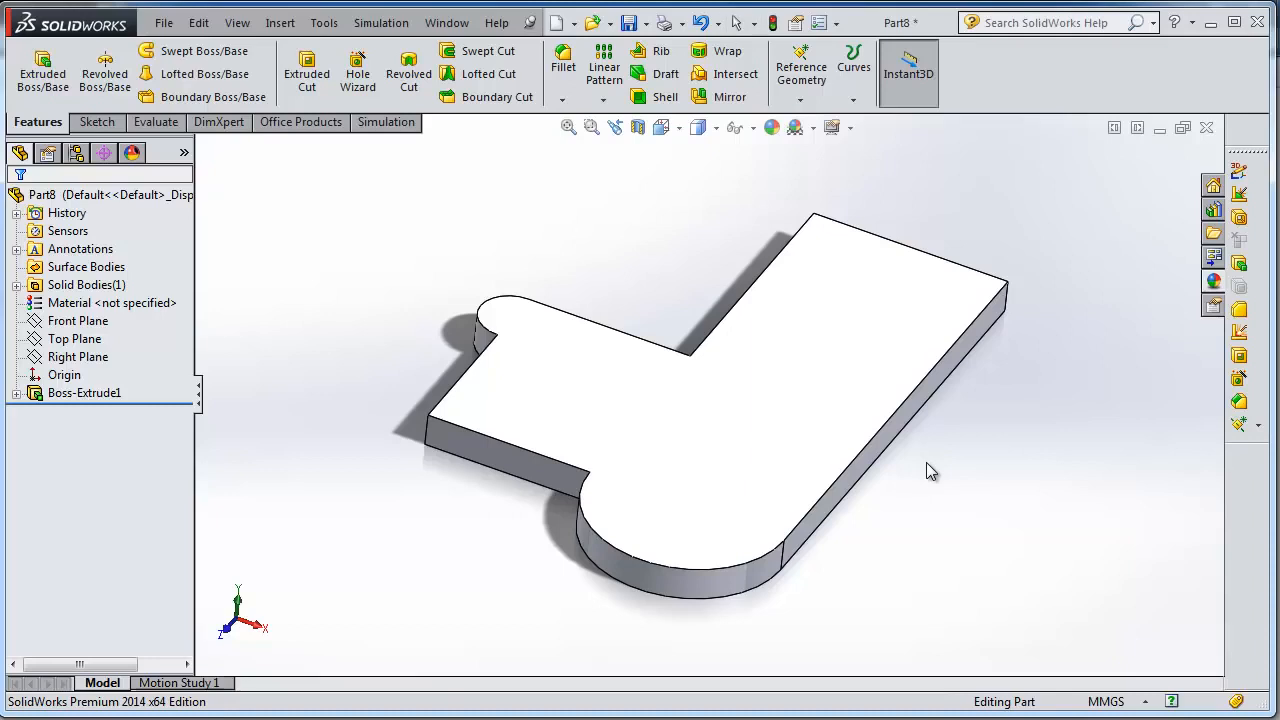
{"action": "middle_click_drag", "start_coordinate": [926, 463], "coordinate": [880, 400]}
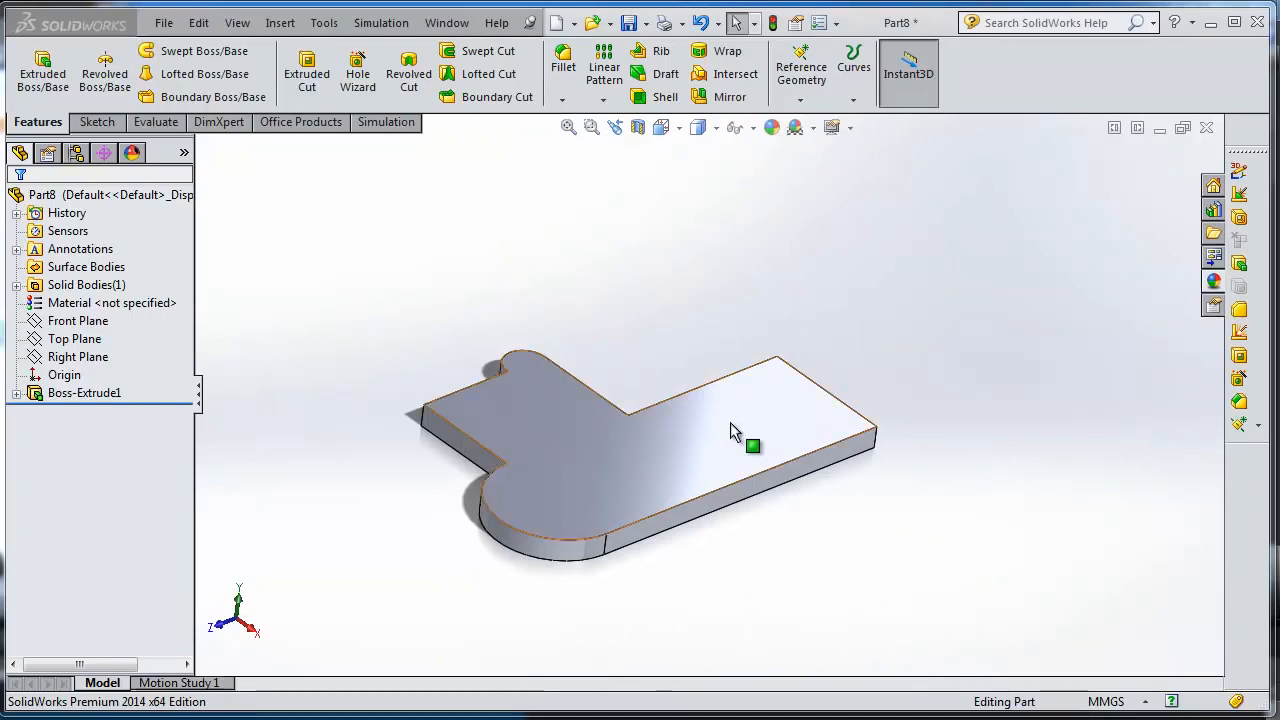
{"action": "left_click", "coordinate": [663, 327]}
{"action": "scroll", "coordinate": [663, 327], "scroll_direction": "up", "scroll_amount": 5}
{"action": "scroll", "coordinate": [664, 330], "scroll_direction": "down", "scroll_amount": 7}
{"action": "scroll", "coordinate": [801, 556], "scroll_direction": "up", "scroll_amount": 3}
{"action": "scroll", "coordinate": [801, 556], "scroll_direction": "up", "scroll_amount": 5}
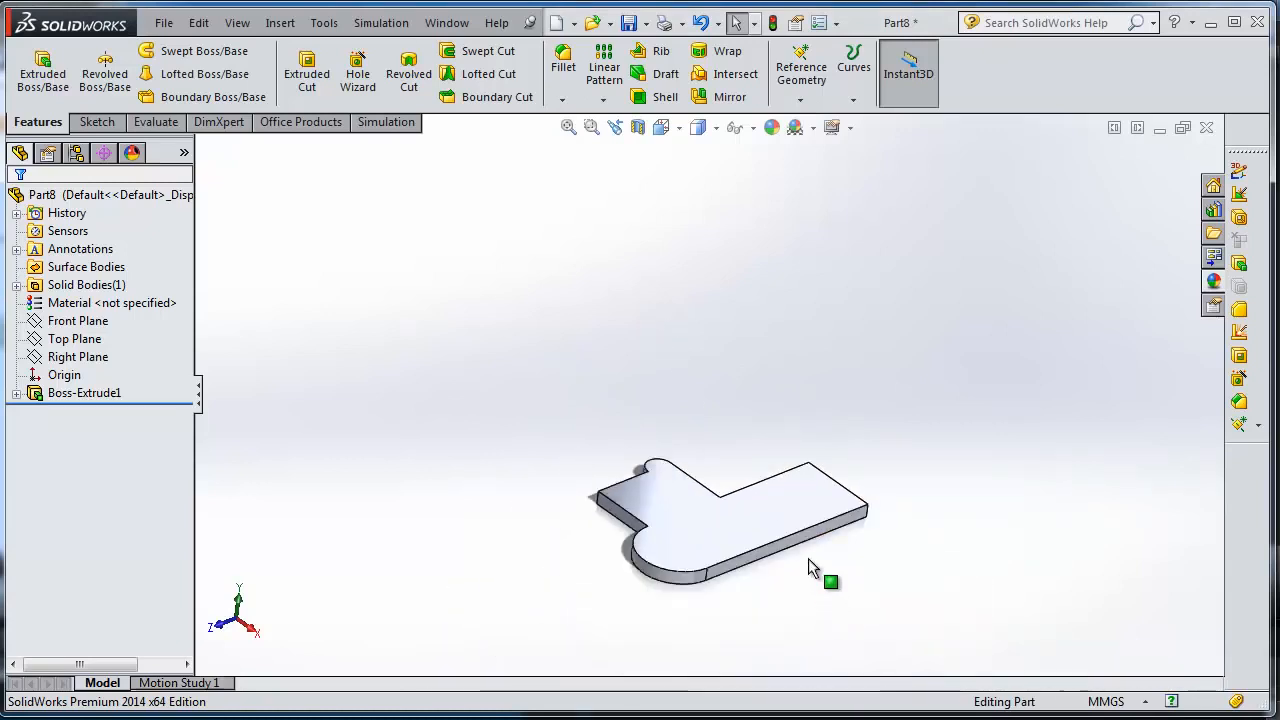
{"action": "scroll", "coordinate": [735, 447], "scroll_direction": "down", "scroll_amount": 10}
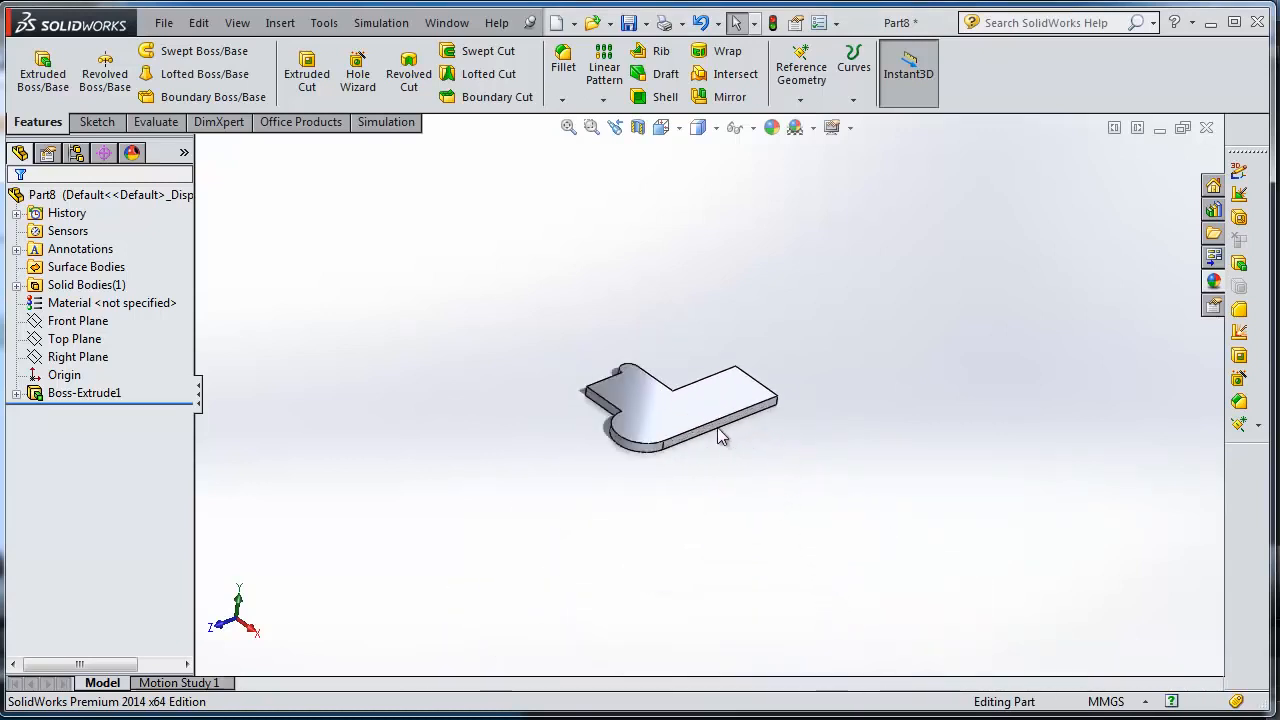
{"action": "scroll", "coordinate": [646, 363], "scroll_direction": "up", "scroll_amount": 6}
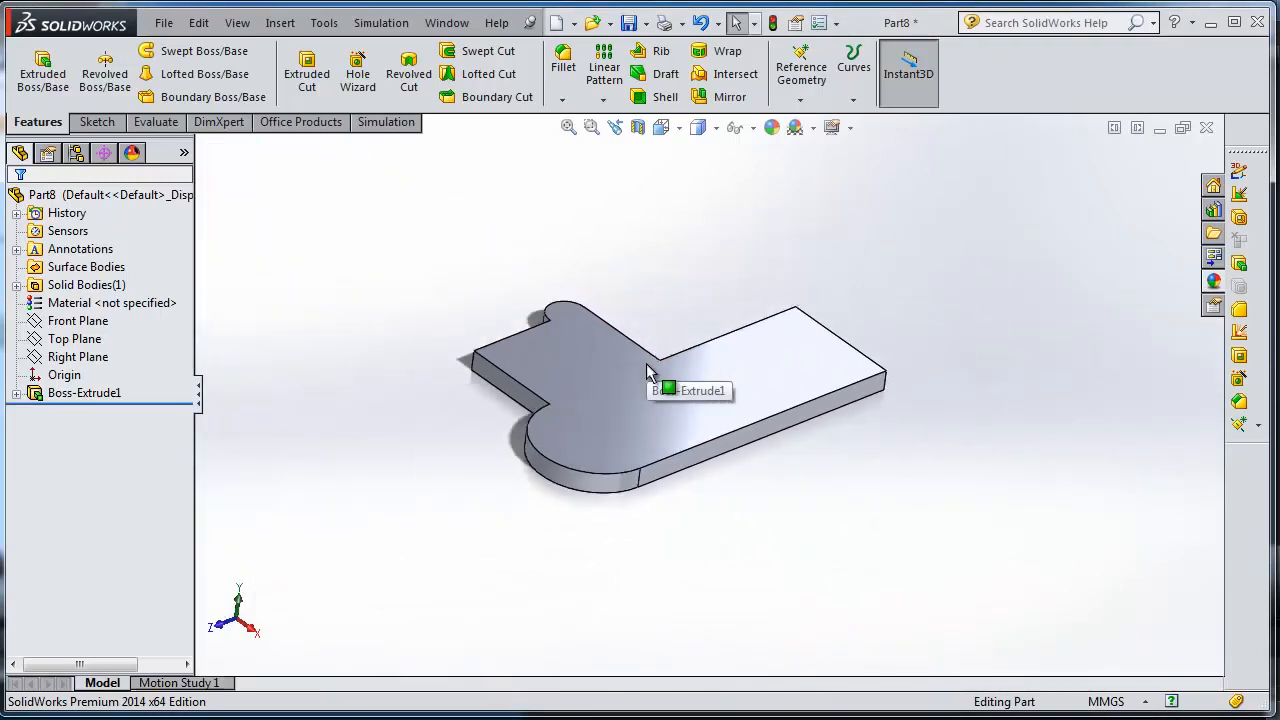
{"action": "scroll", "coordinate": [648, 362], "scroll_direction": "down", "scroll_amount": 3}
{"action": "scroll", "coordinate": [815, 443], "scroll_direction": "up", "scroll_amount": 2}
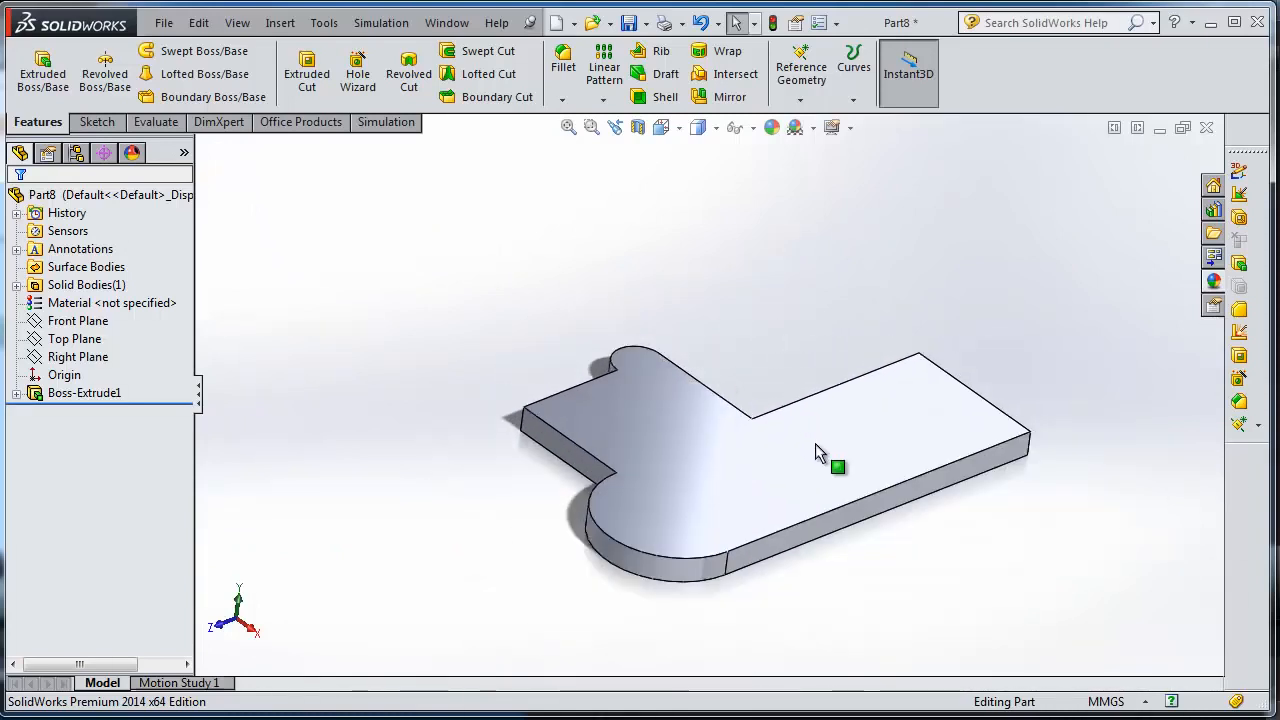
Tilt the plate up and down in small increments to examine its top face and side edges.
{"action": "key", "text": "Up"}
{"action": "key", "text": "Up"}
{"action": "key", "text": "Up"}
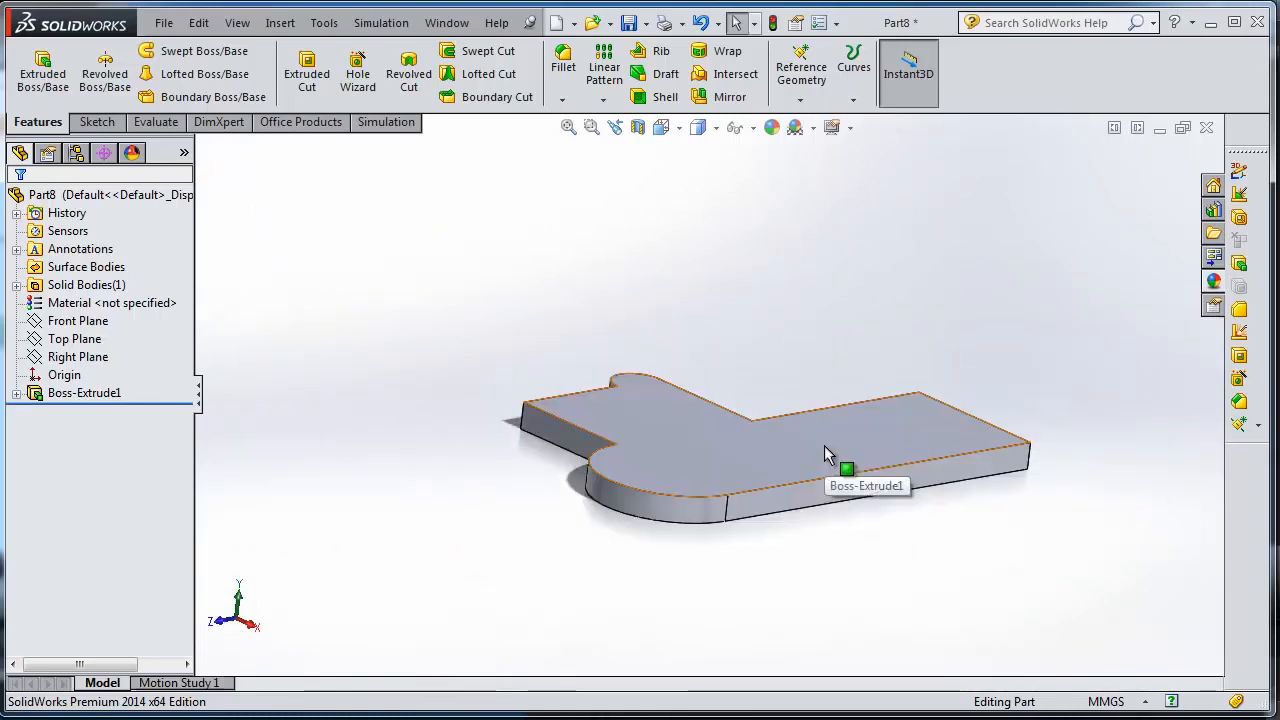
{"action": "key", "text": "Down"}
{"action": "key", "text": "Down"}
{"action": "key", "text": "Down"}
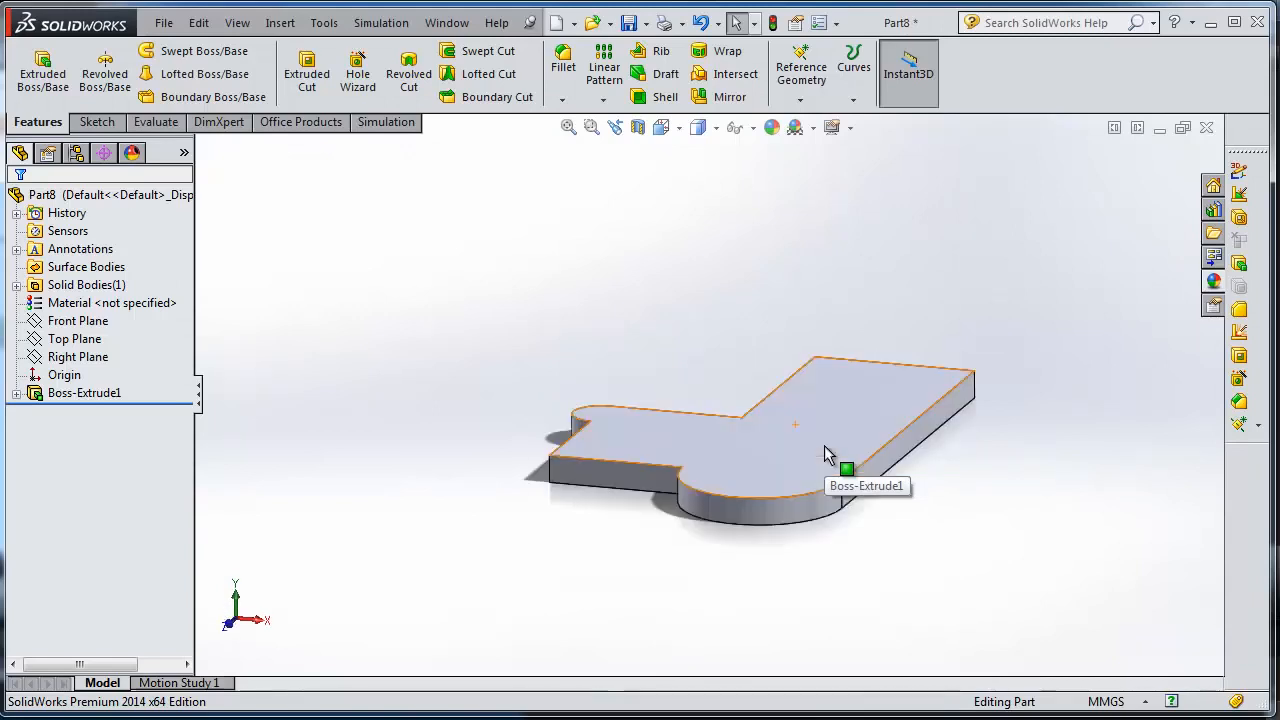
{"action": "key", "text": "Down"}
{"action": "key", "text": "Down"}
{"action": "key", "text": "Down"}
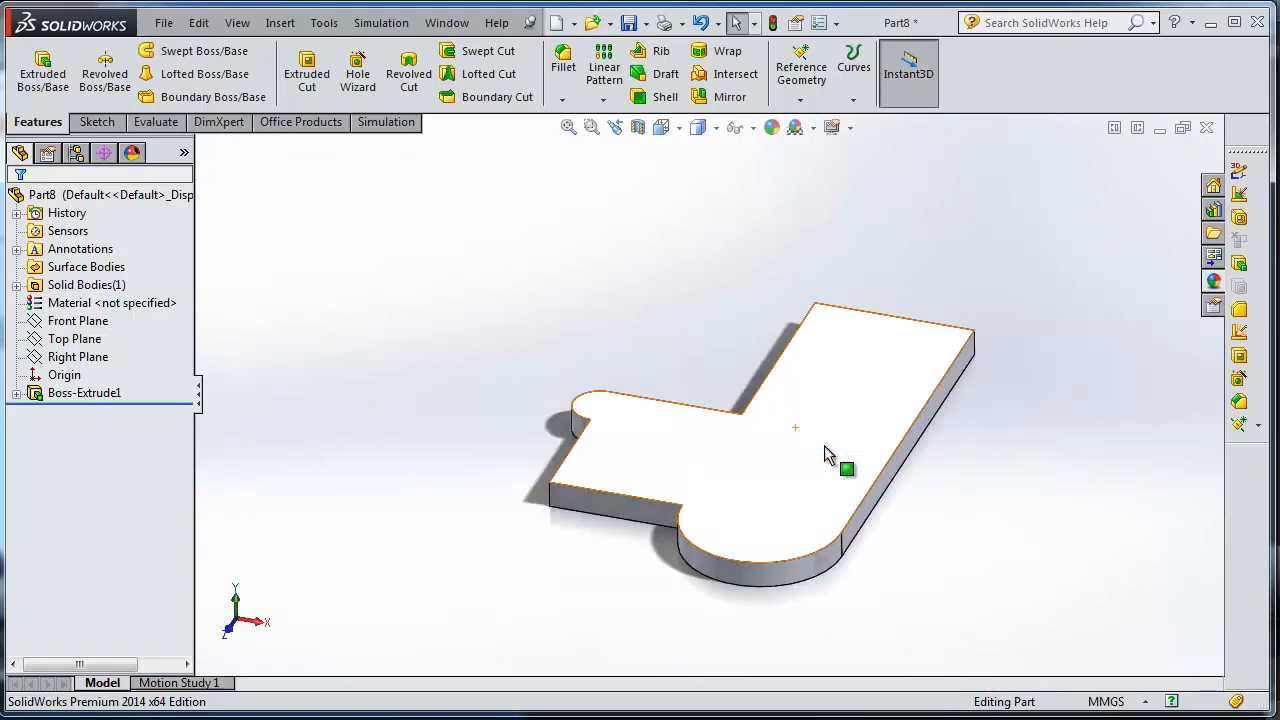
{"action": "scroll", "coordinate": [906, 457], "scroll_direction": "down", "scroll_amount": 3}
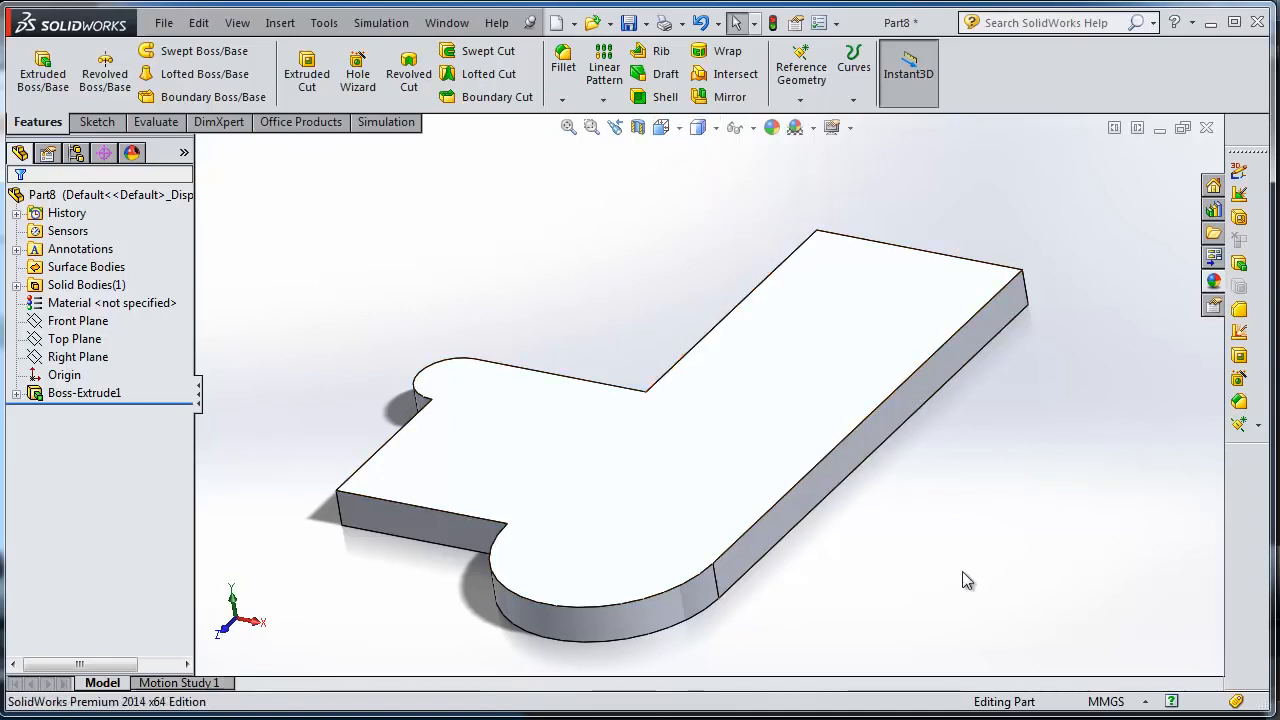
Turn off the in-context View Selector in the view orientation options.
{"action": "left_click", "coordinate": [679, 130]}
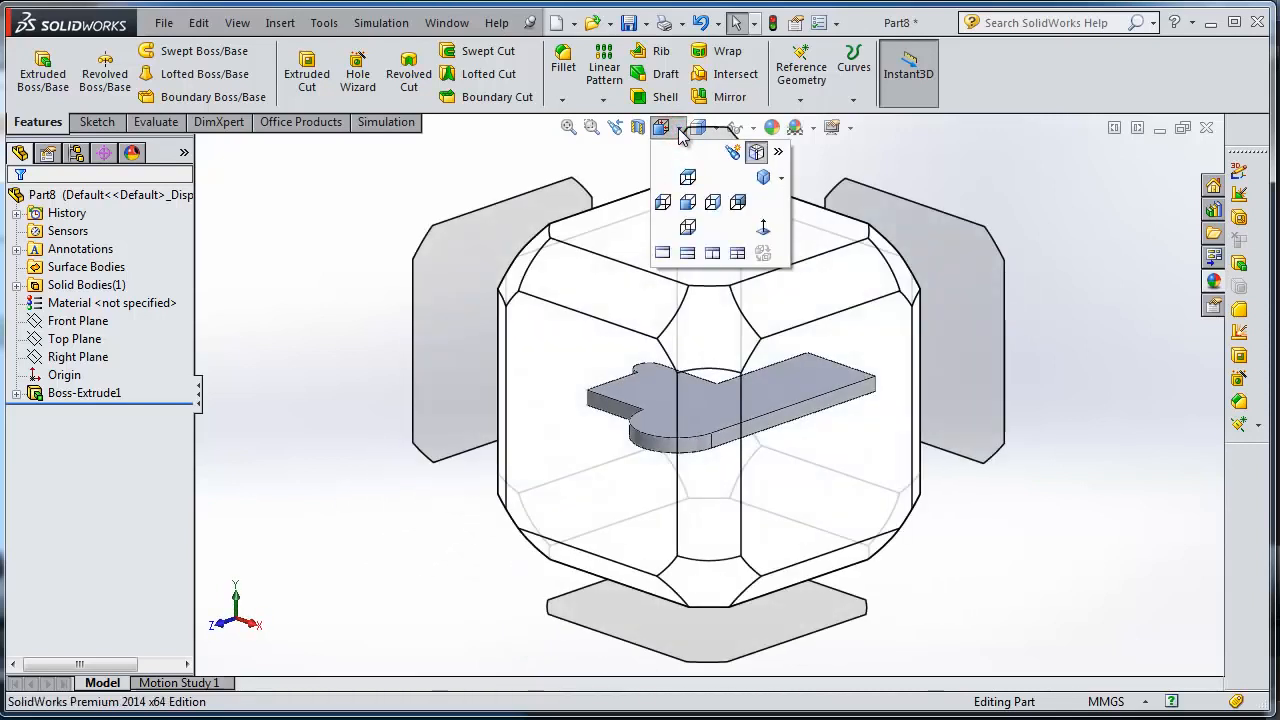
{"action": "left_click", "coordinate": [700, 128]}
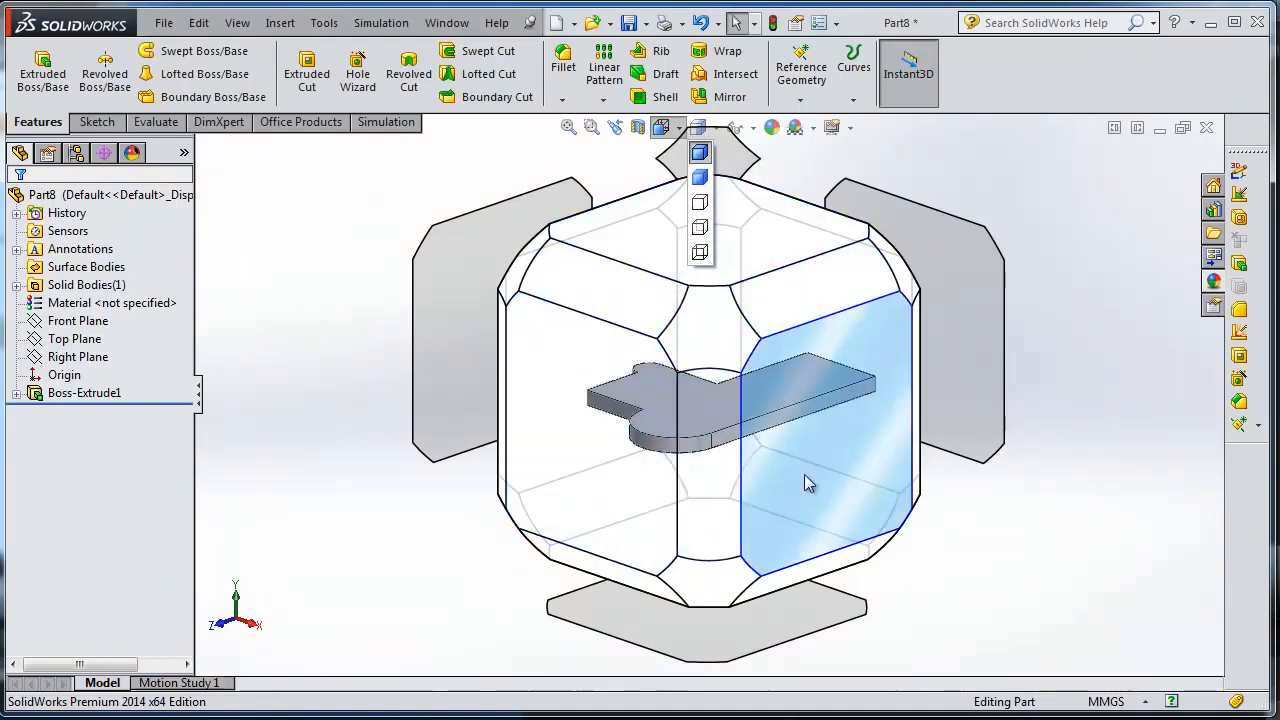
{"action": "left_click", "coordinate": [660, 130]}
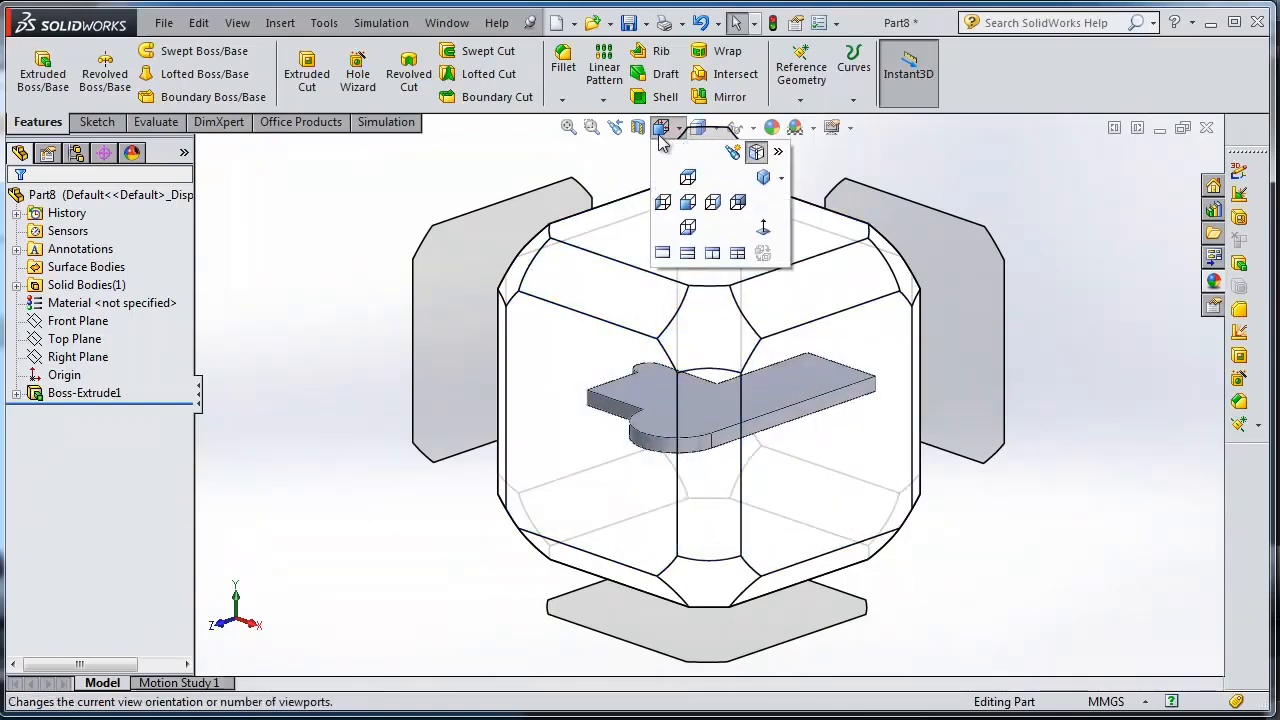
{"action": "left_click", "coordinate": [757, 152]}
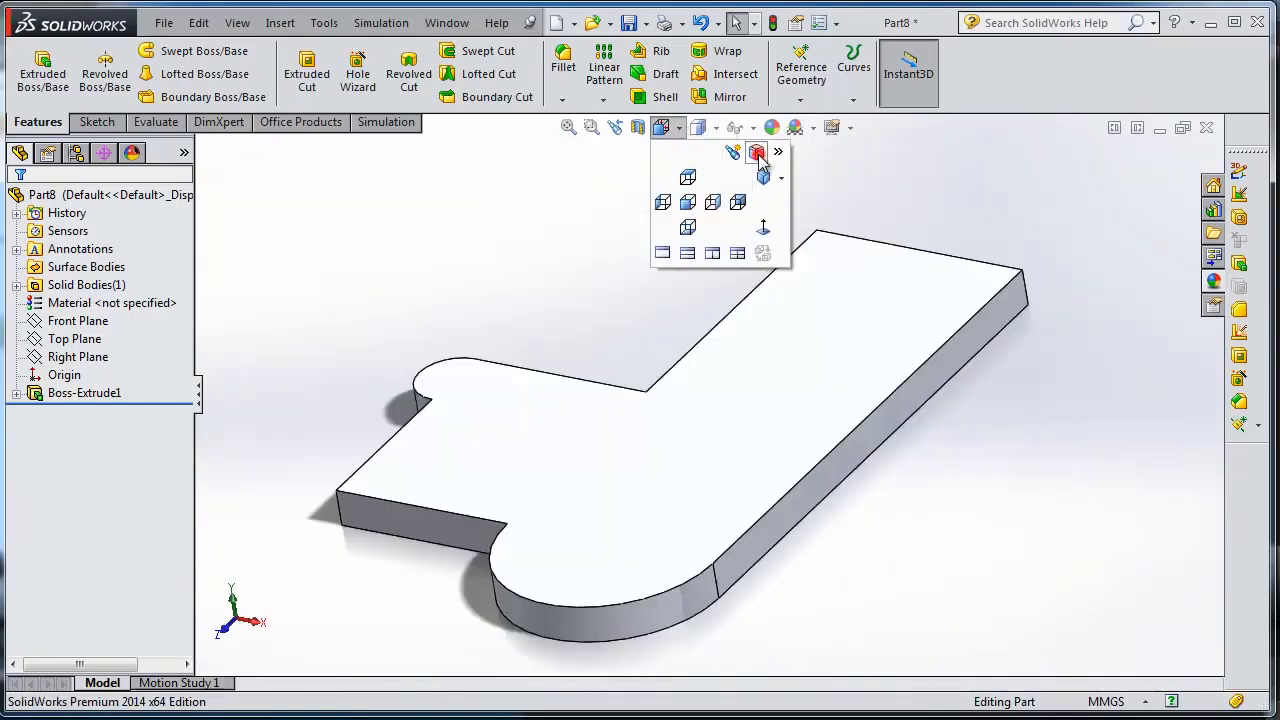
{"action": "left_click", "coordinate": [579, 267]}
{"action": "mouse_move", "coordinate": [606, 279]}
{"action": "middle_mouse_down"}
{"action": "mouse_move", "coordinate": [627, 236]}
{"action": "mouse_move", "coordinate": [686, 286]}
{"action": "middle_mouse_up"}
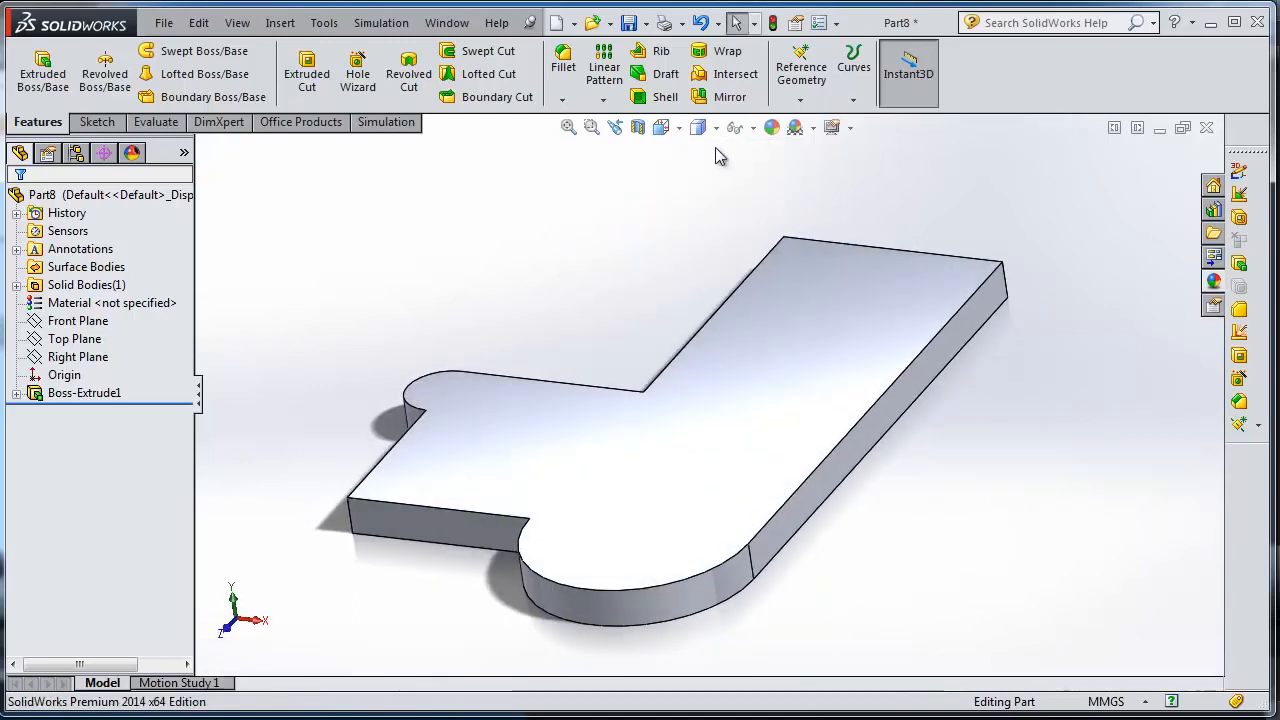
View the plate in the standard Left, Bottom and Right orientations, ending on the Bottom view.
{"action": "left_click", "coordinate": [716, 129]}
{"action": "left_click", "coordinate": [679, 127]}
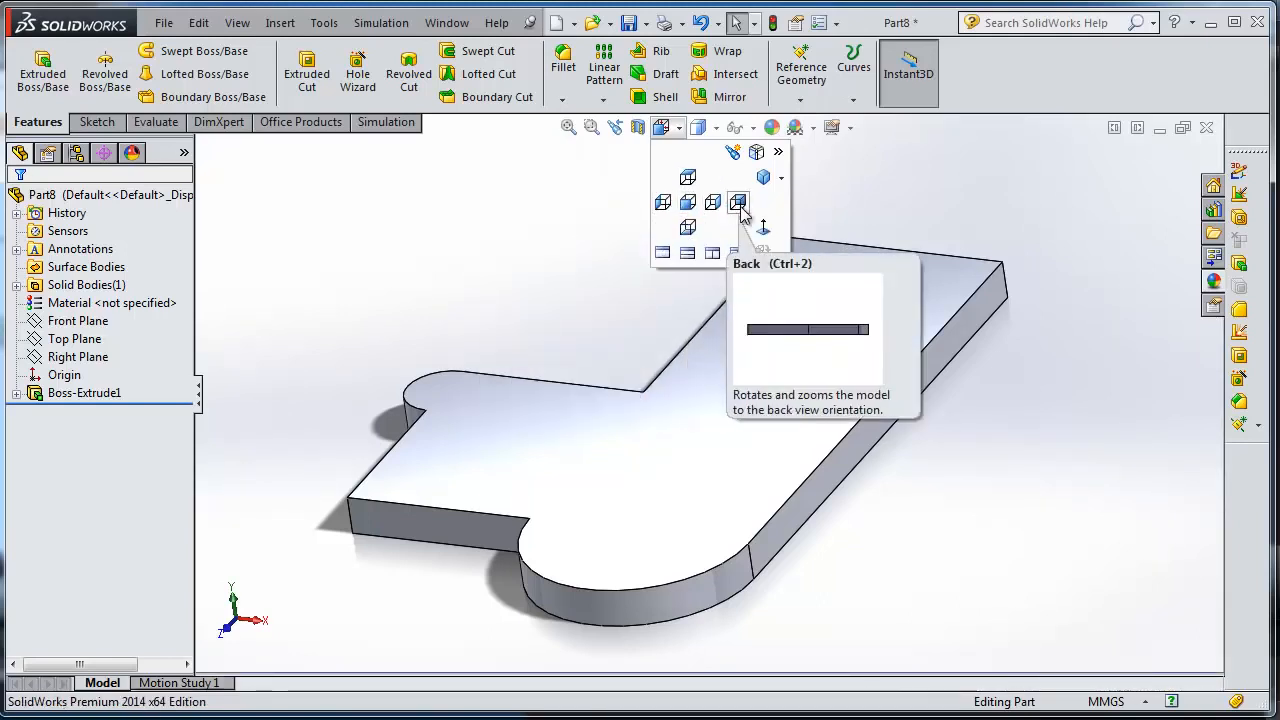
{"action": "left_click", "coordinate": [664, 207]}
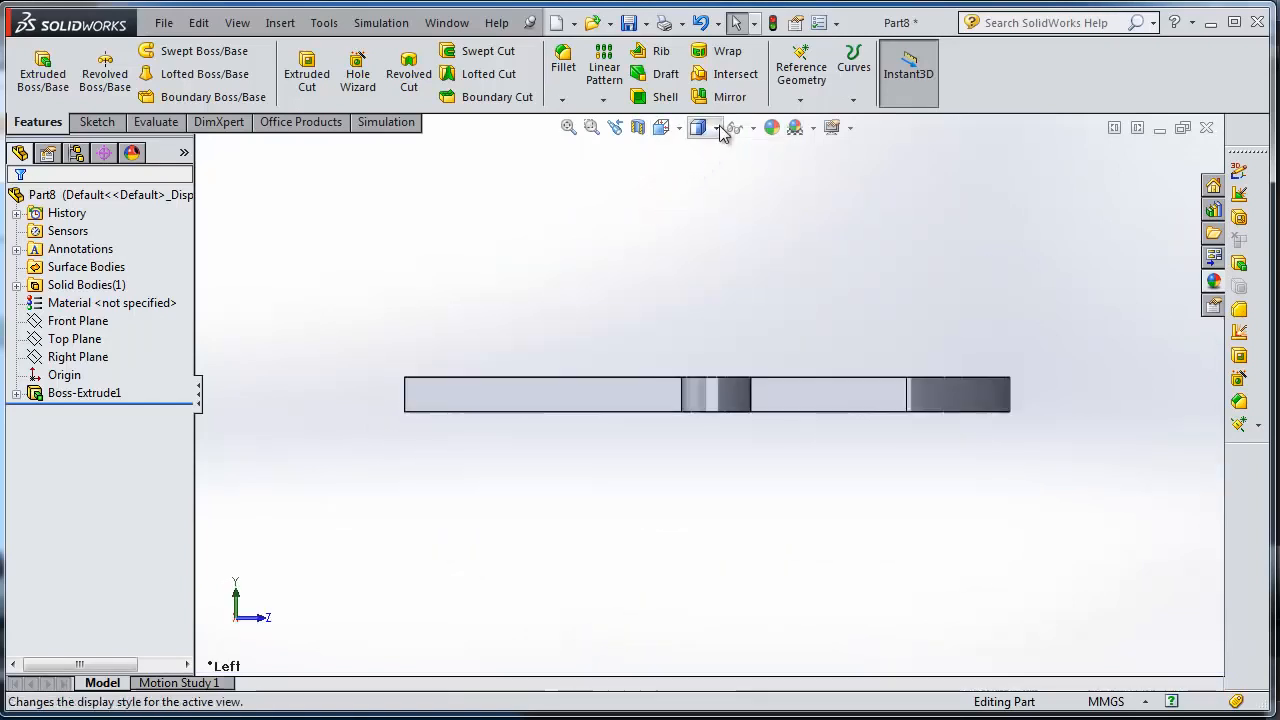
{"action": "left_click", "coordinate": [668, 128]}
{"action": "left_click", "coordinate": [686, 226]}
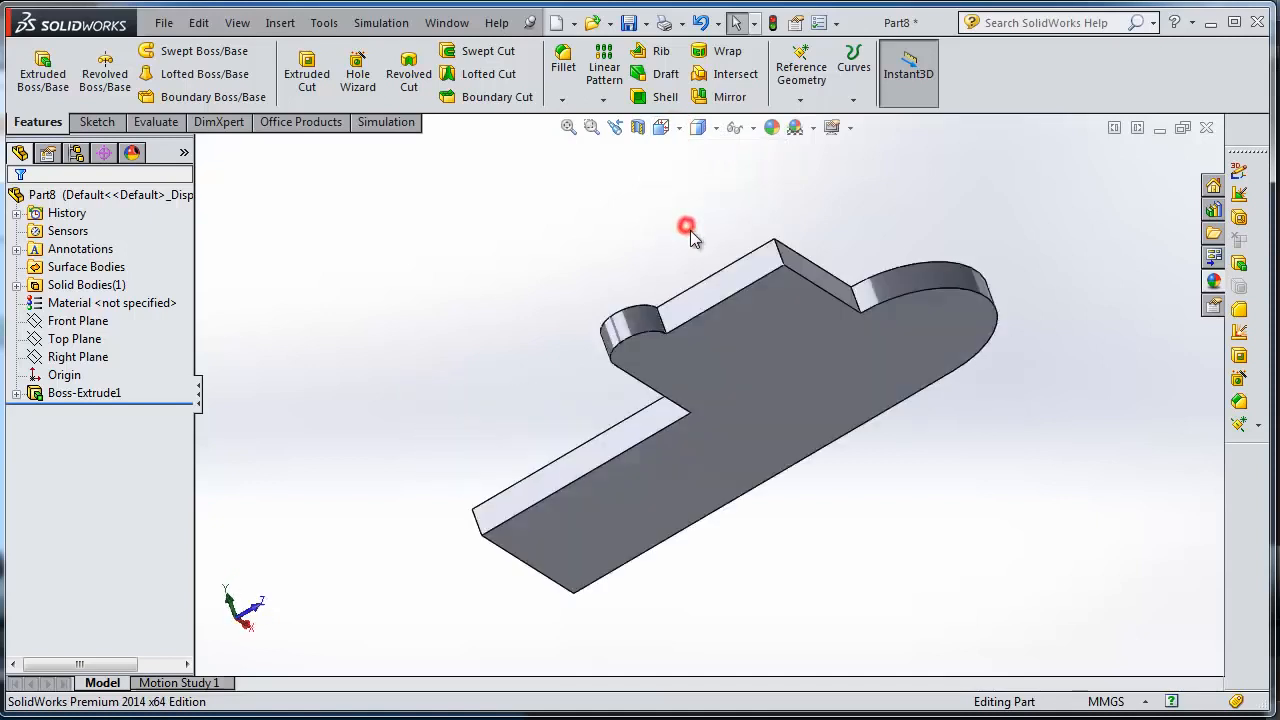
{"action": "left_click", "coordinate": [680, 132]}
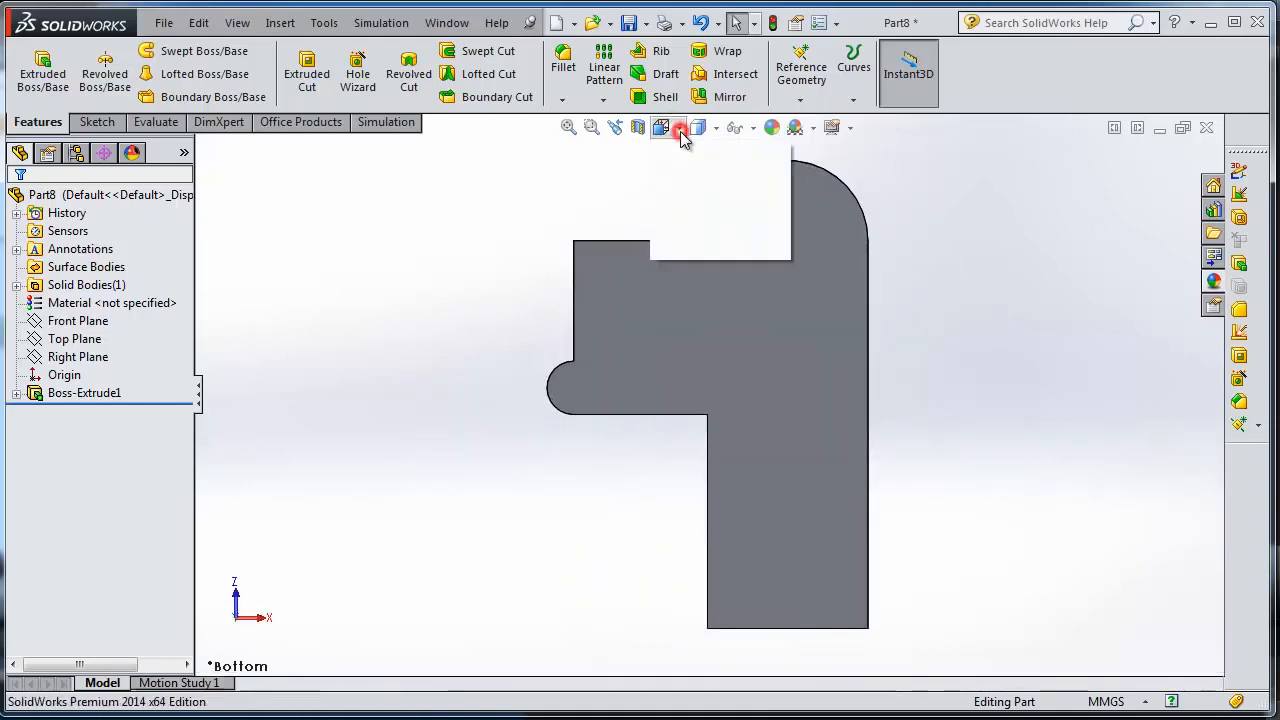
{"action": "left_click", "coordinate": [717, 205]}
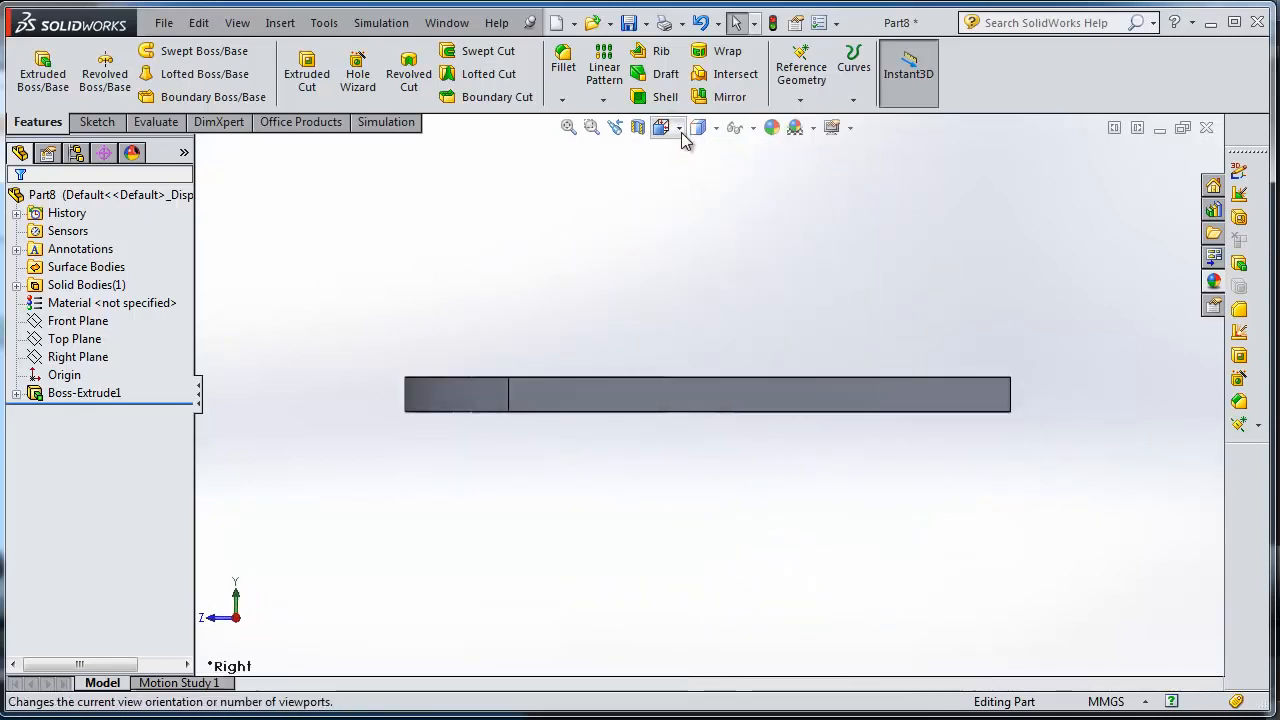
{"action": "left_click", "coordinate": [681, 130]}
{"action": "left_click", "coordinate": [686, 229]}
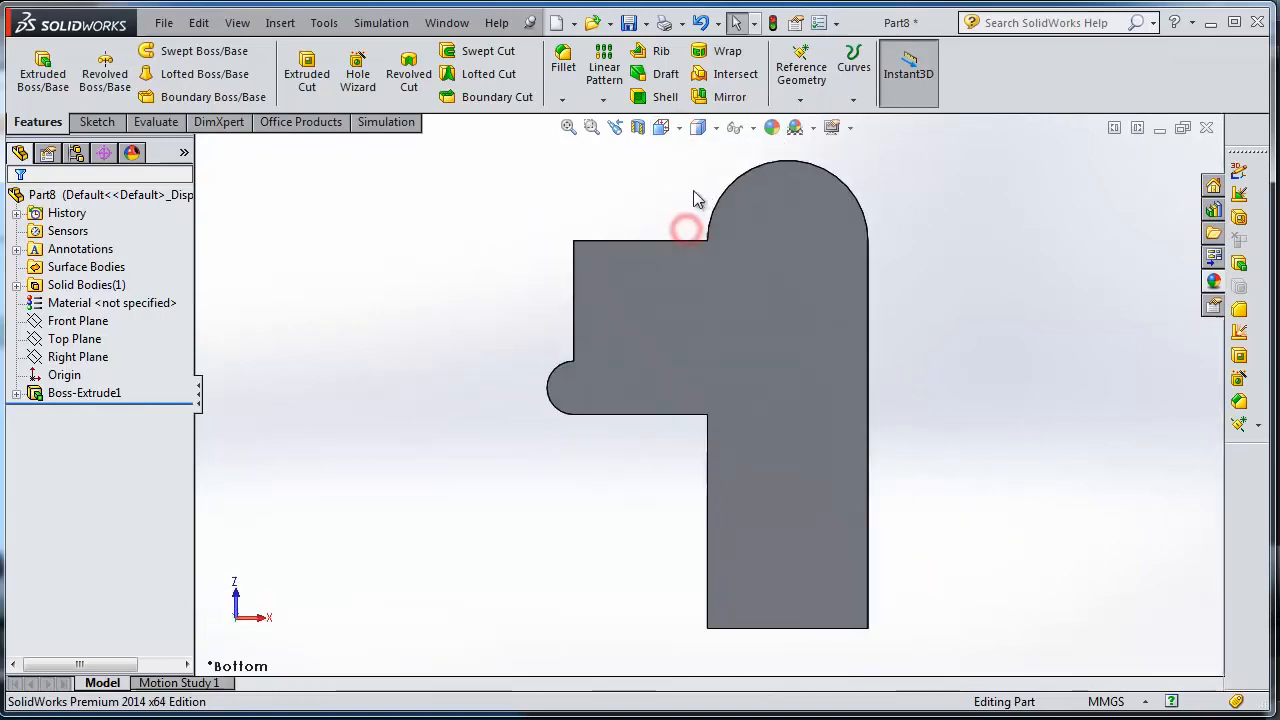
Orbit away from the bottom of the plate and try the Normal To view without a face selected.
{"action": "left_click", "coordinate": [680, 130]}
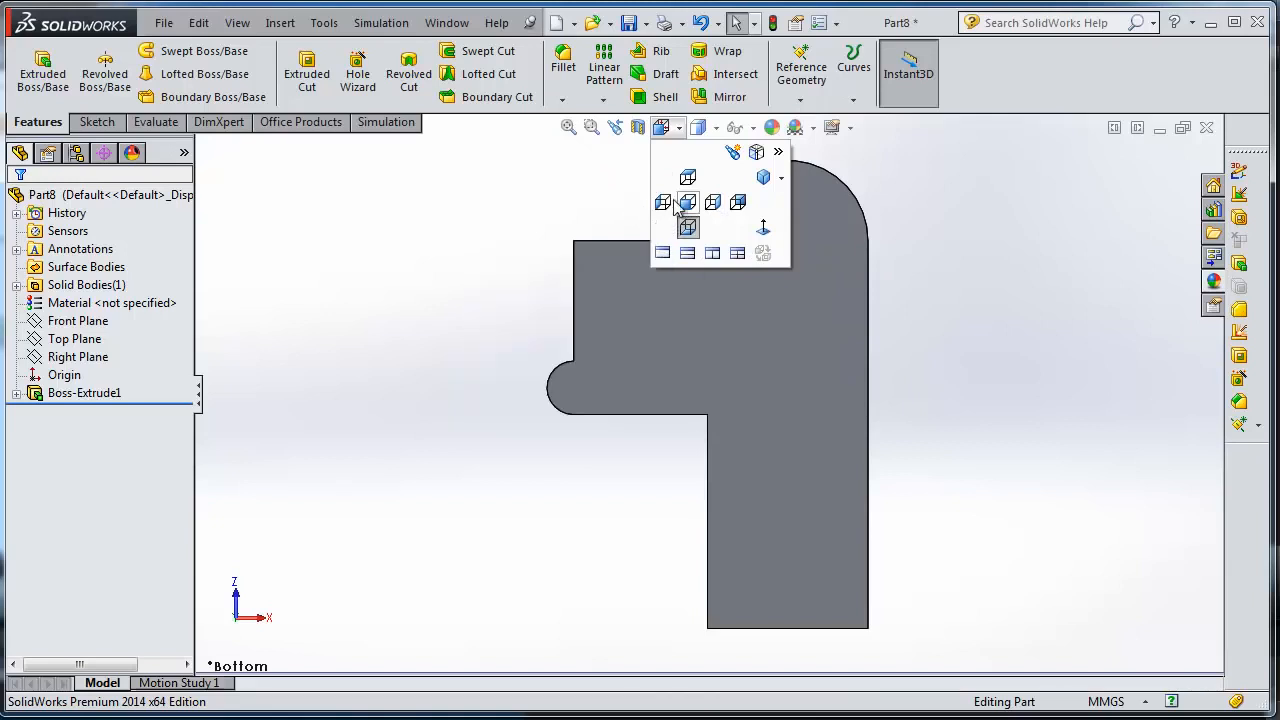
{"action": "left_click", "coordinate": [610, 199]}
{"action": "middle_click_drag", "start_coordinate": [891, 229], "coordinate": [694, 235]}
{"action": "middle_click_drag", "start_coordinate": [922, 462], "coordinate": [880, 440]}
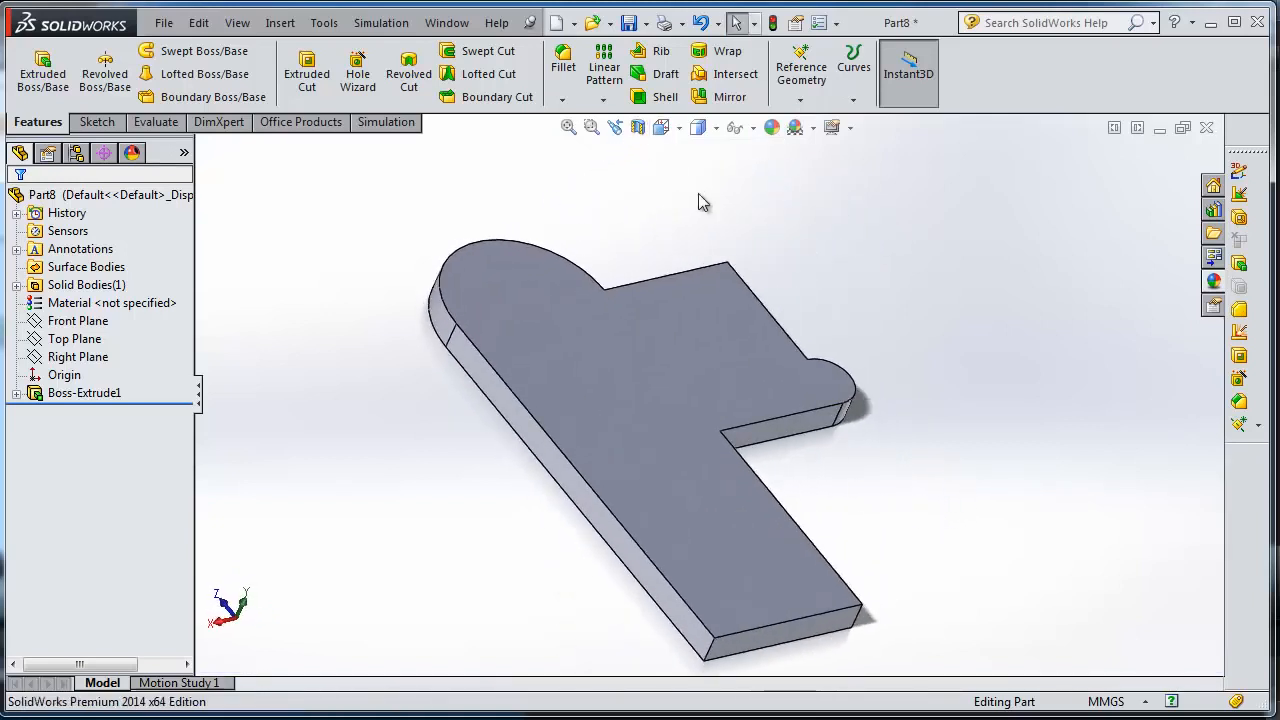
{"action": "left_click", "coordinate": [679, 130]}
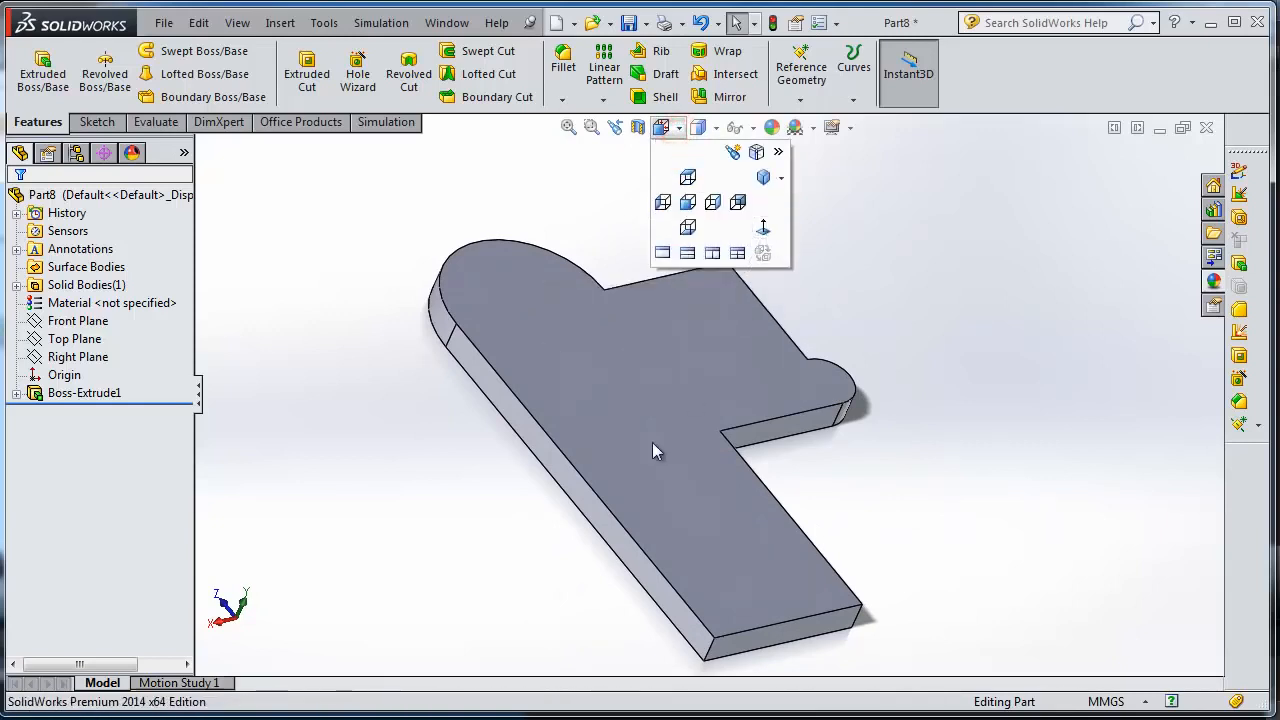
{"action": "left_click", "coordinate": [759, 237]}
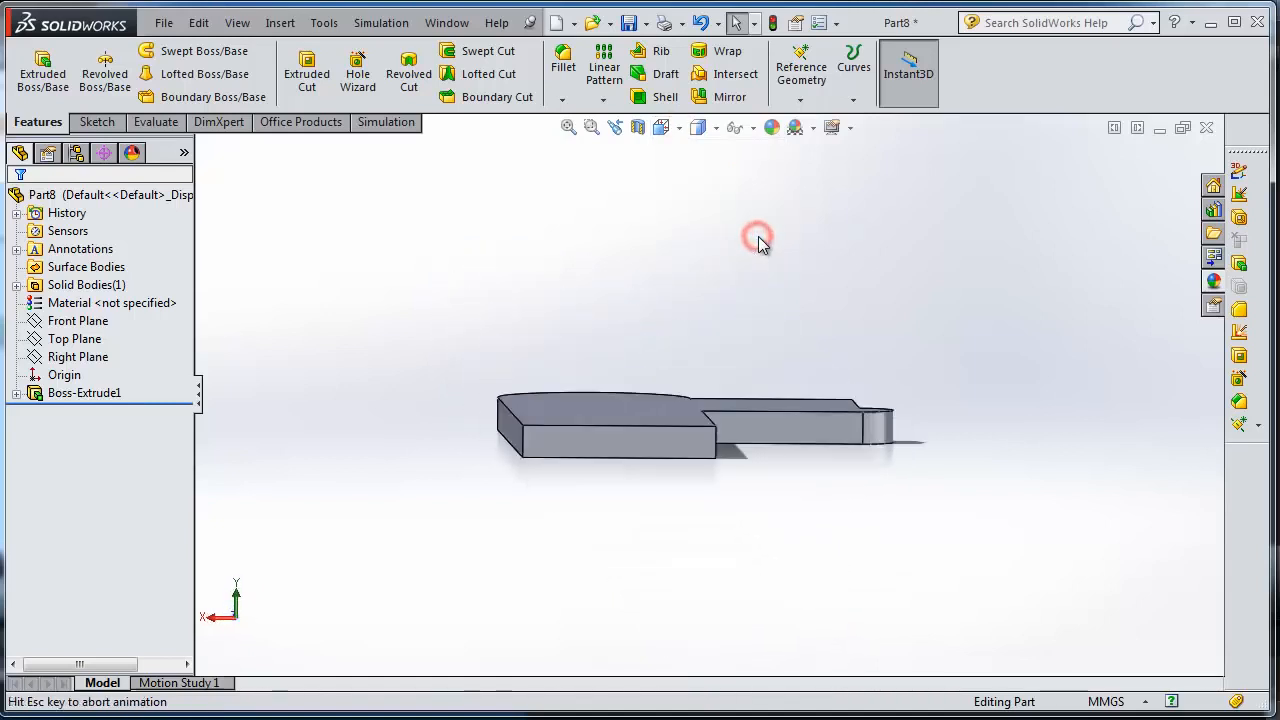
{"action": "key", "text": "ctrl+7"}
Orient the view normal to the plate's top face and clear the selection.
{"action": "left_click", "coordinate": [791, 471]}
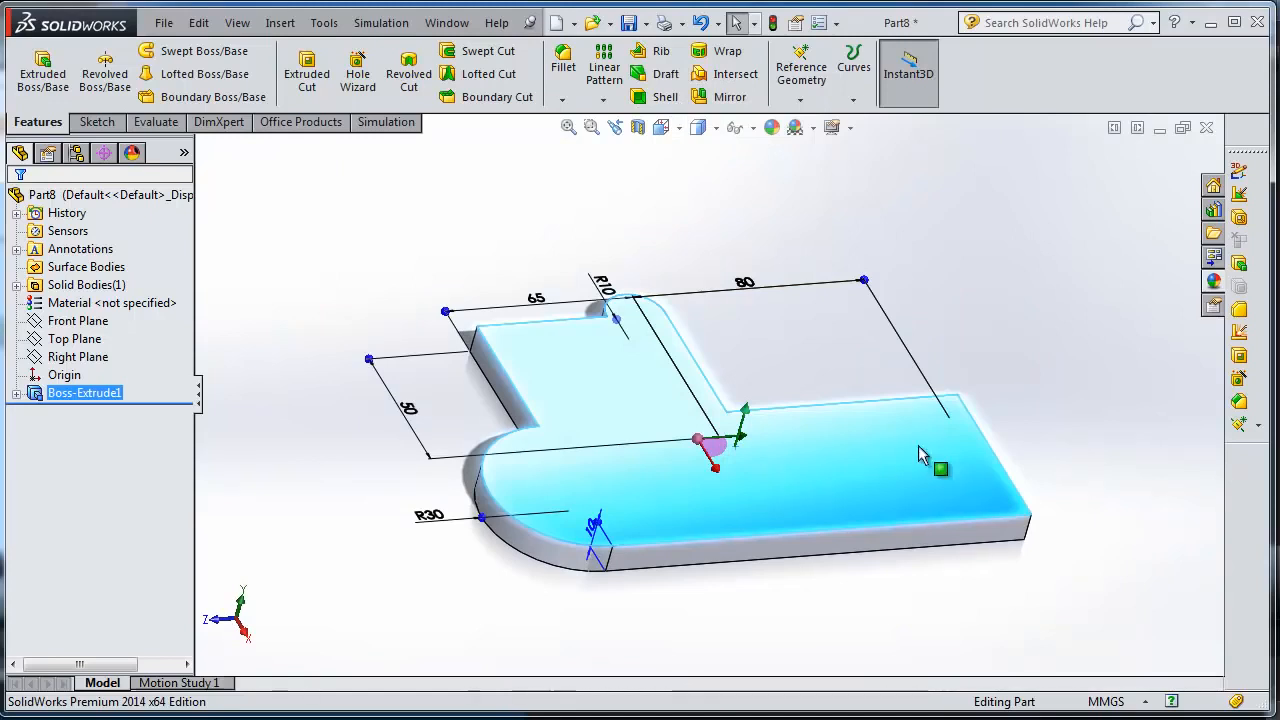
{"action": "left_click", "coordinate": [680, 138]}
{"action": "left_click", "coordinate": [767, 223]}
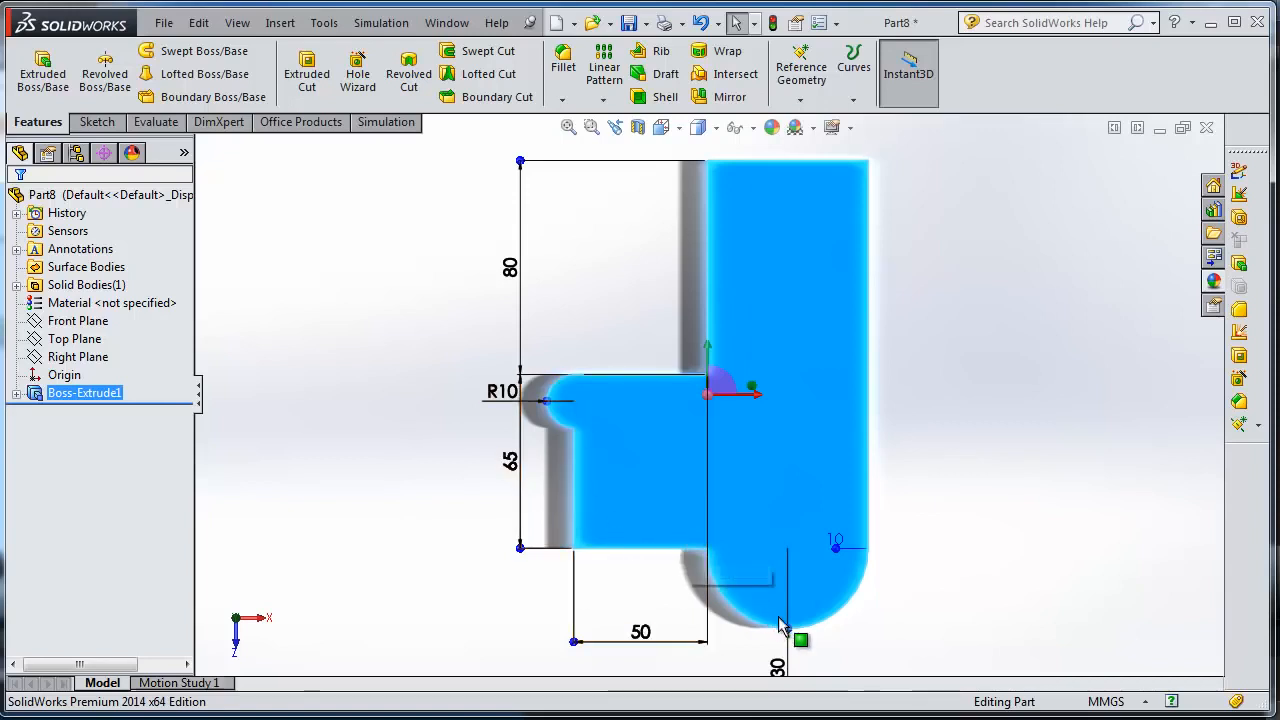
{"action": "left_click", "coordinate": [922, 315]}
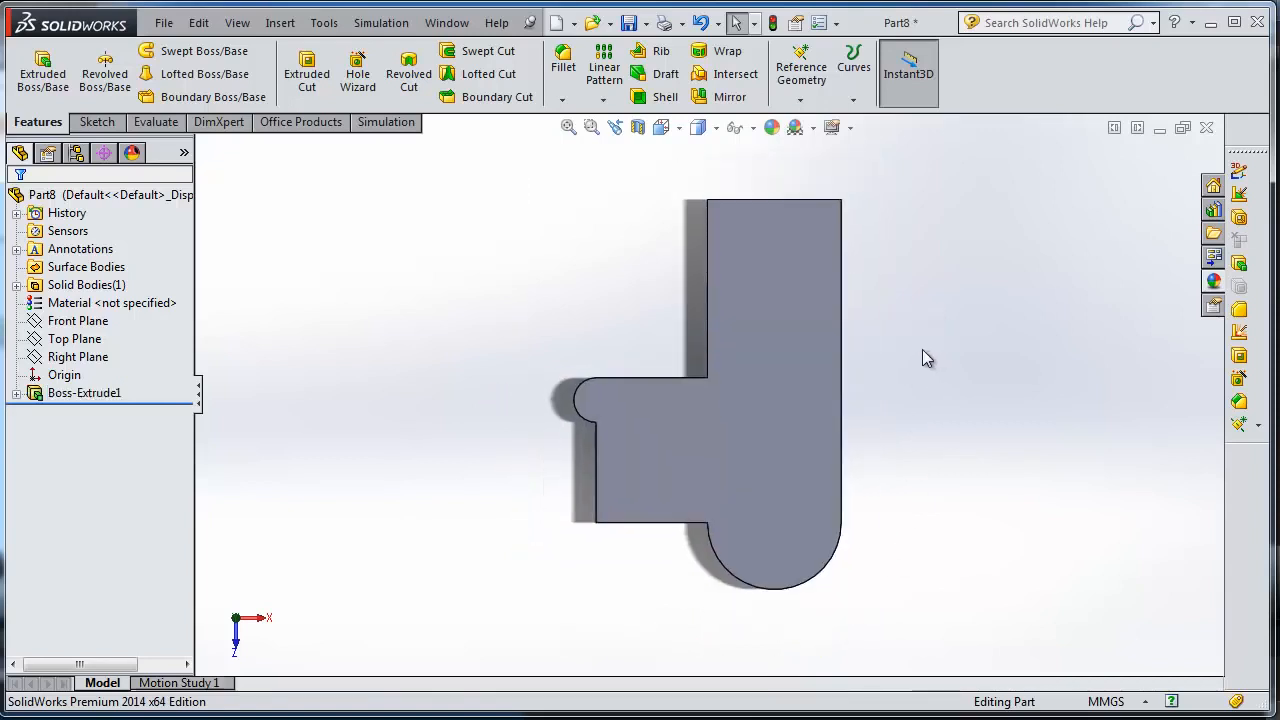
{"action": "scroll", "coordinate": [920, 349], "scroll_direction": "down", "scroll_amount": 2}
{"action": "scroll", "coordinate": [872, 365], "scroll_direction": "up", "scroll_amount": 1}
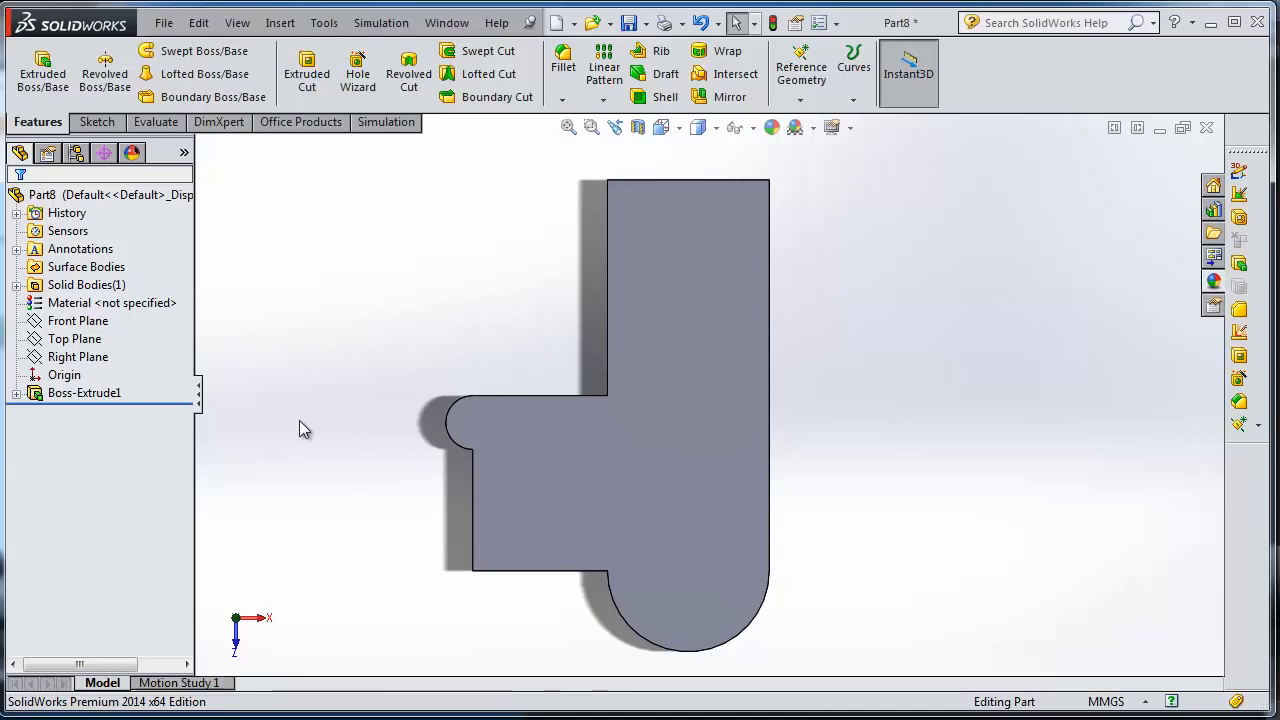
Expand the Boss-Extrude1 feature to inspect the First Sketch it is based on, with the plate seen at an angle.
{"action": "left_click", "coordinate": [40, 395]}
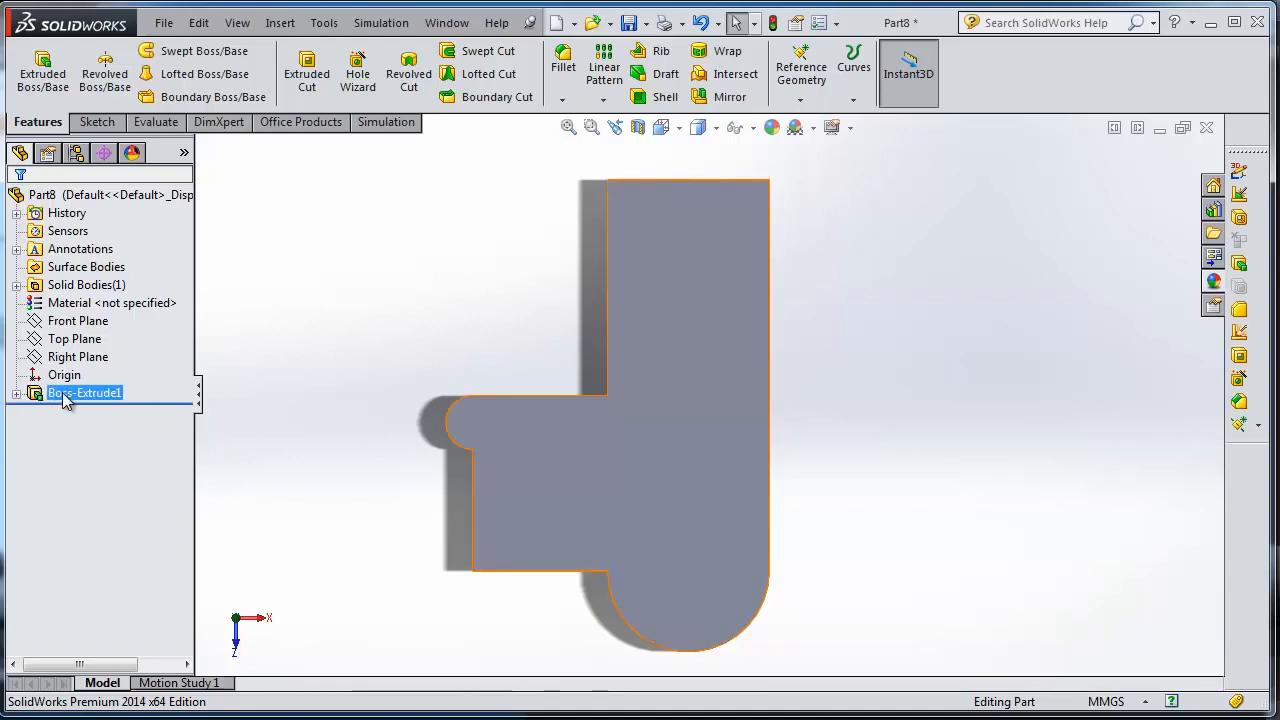
{"action": "key", "text": "Escape"}
{"action": "middle_click_drag", "start_coordinate": [524, 318], "coordinate": [452, 222]}
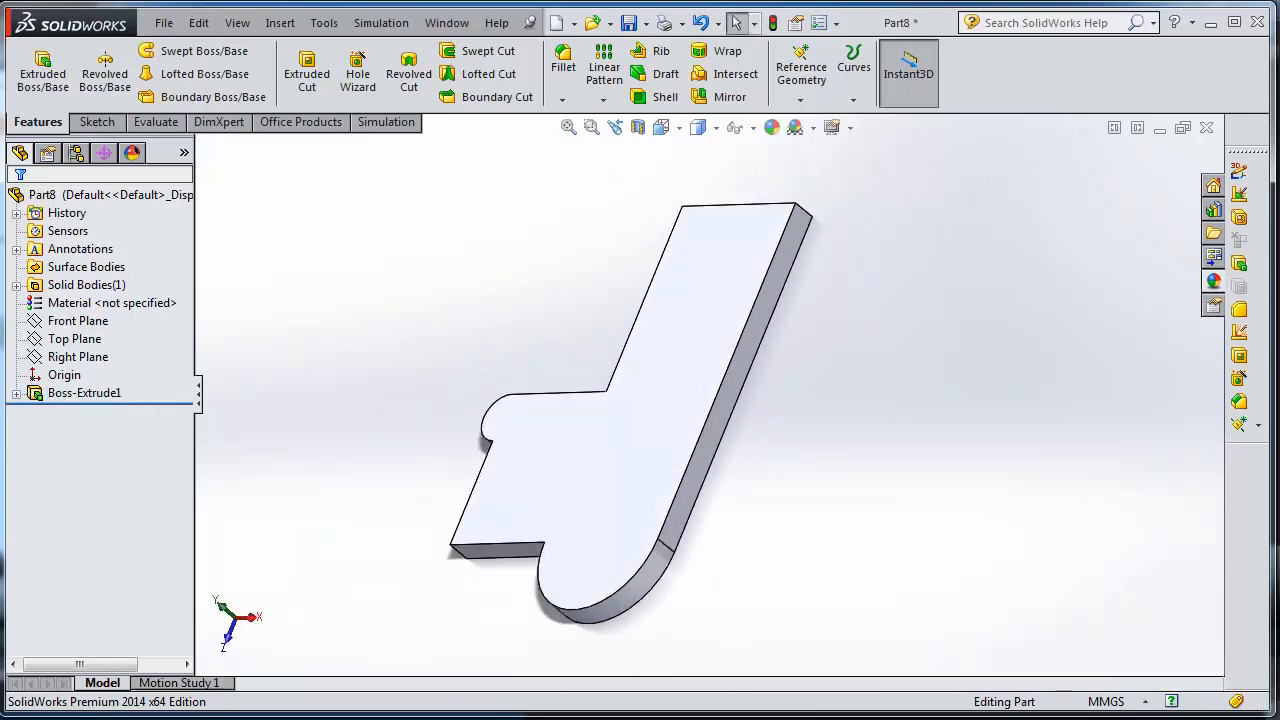
{"action": "left_click", "coordinate": [16, 393]}
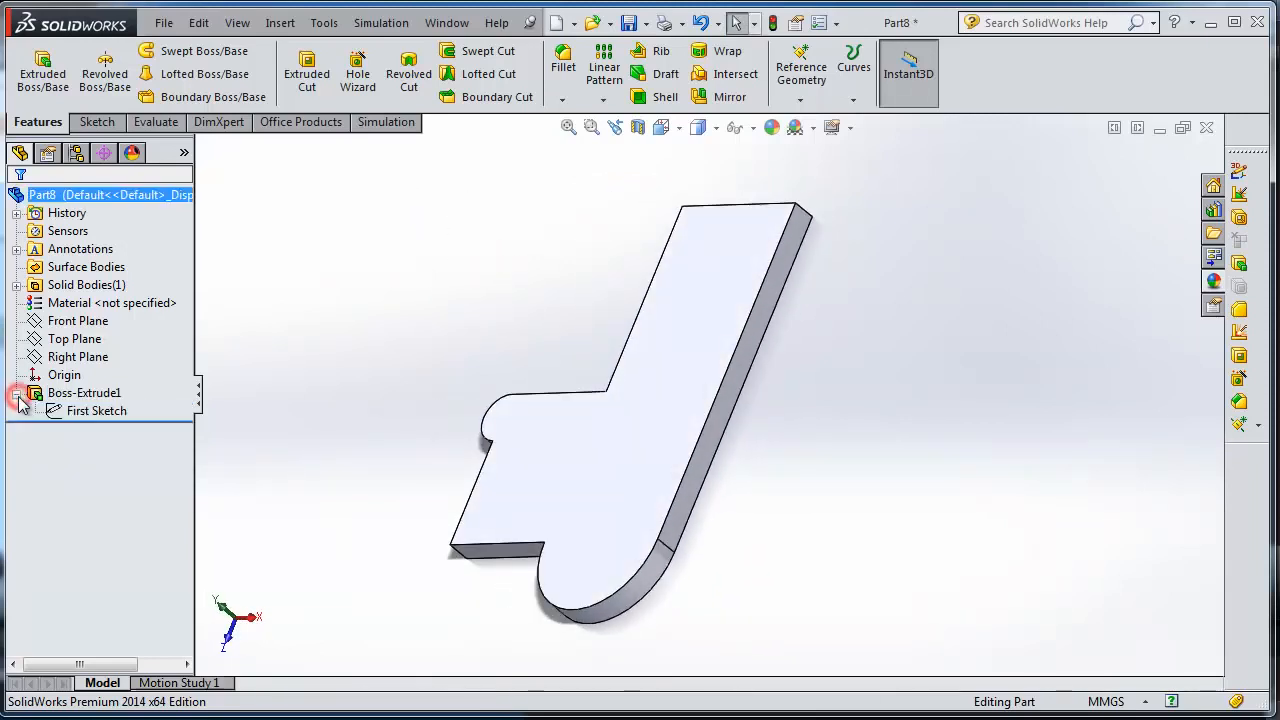
{"action": "left_click", "coordinate": [69, 413]}
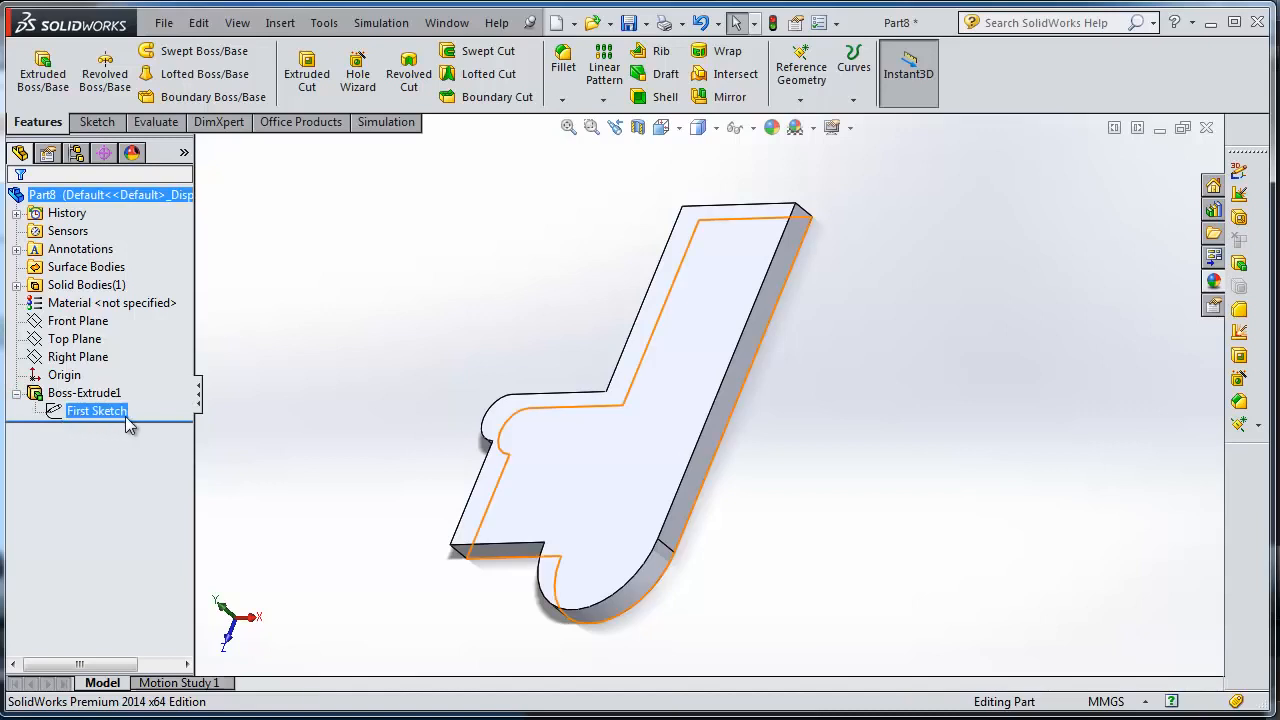
{"action": "left_click", "coordinate": [91, 396]}
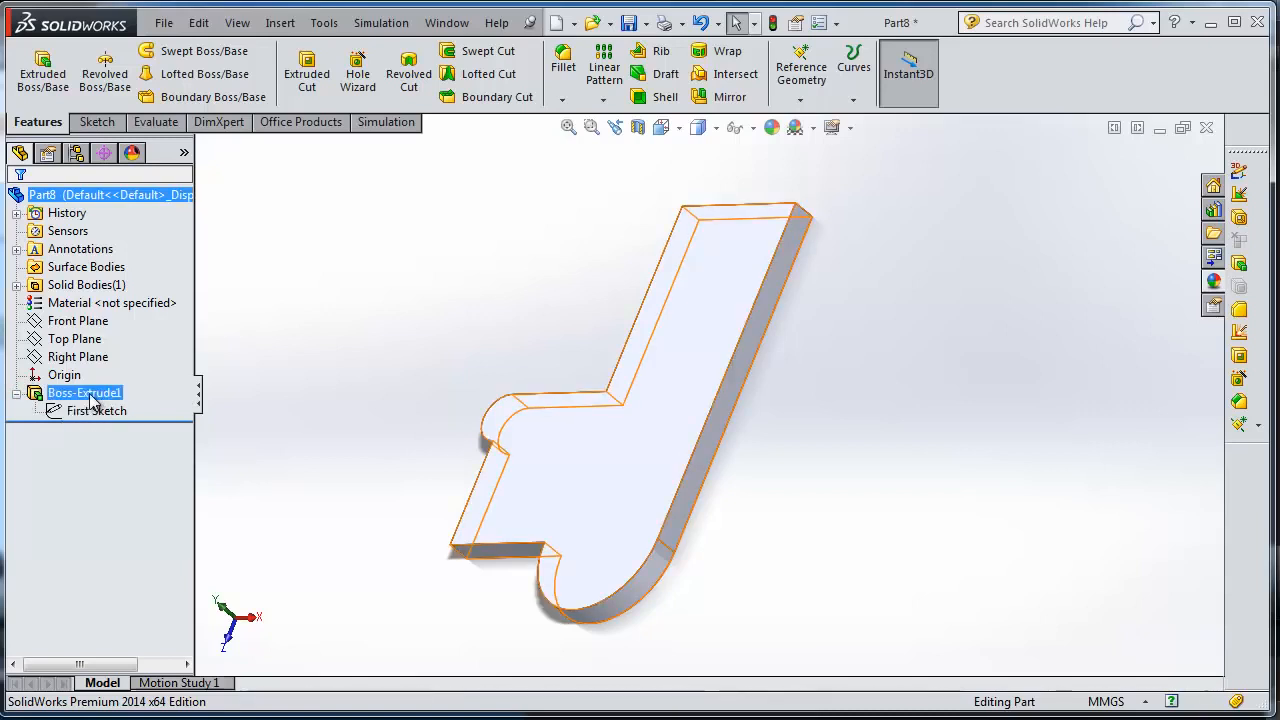
Open the First Sketch under Boss-Extrude1 for editing and orient the view normal to its sketch plane.
{"action": "left_click", "coordinate": [96, 413]}
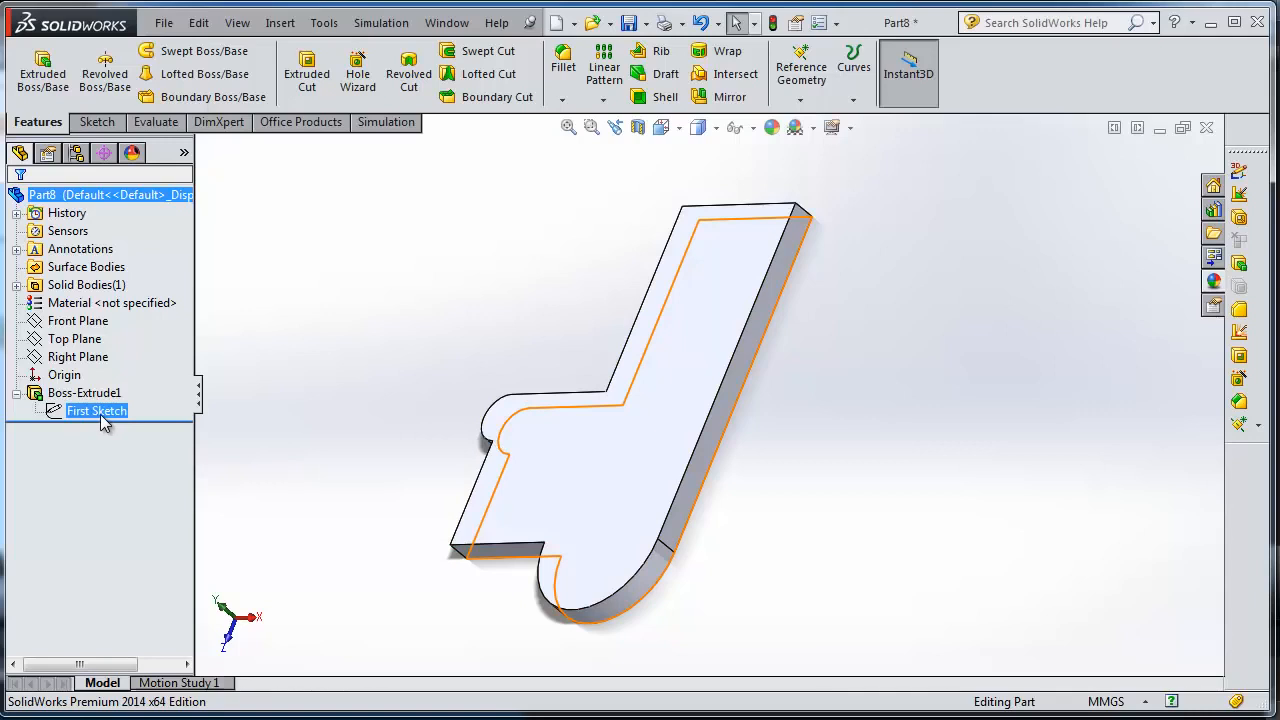
{"action": "left_click", "coordinate": [375, 395]}
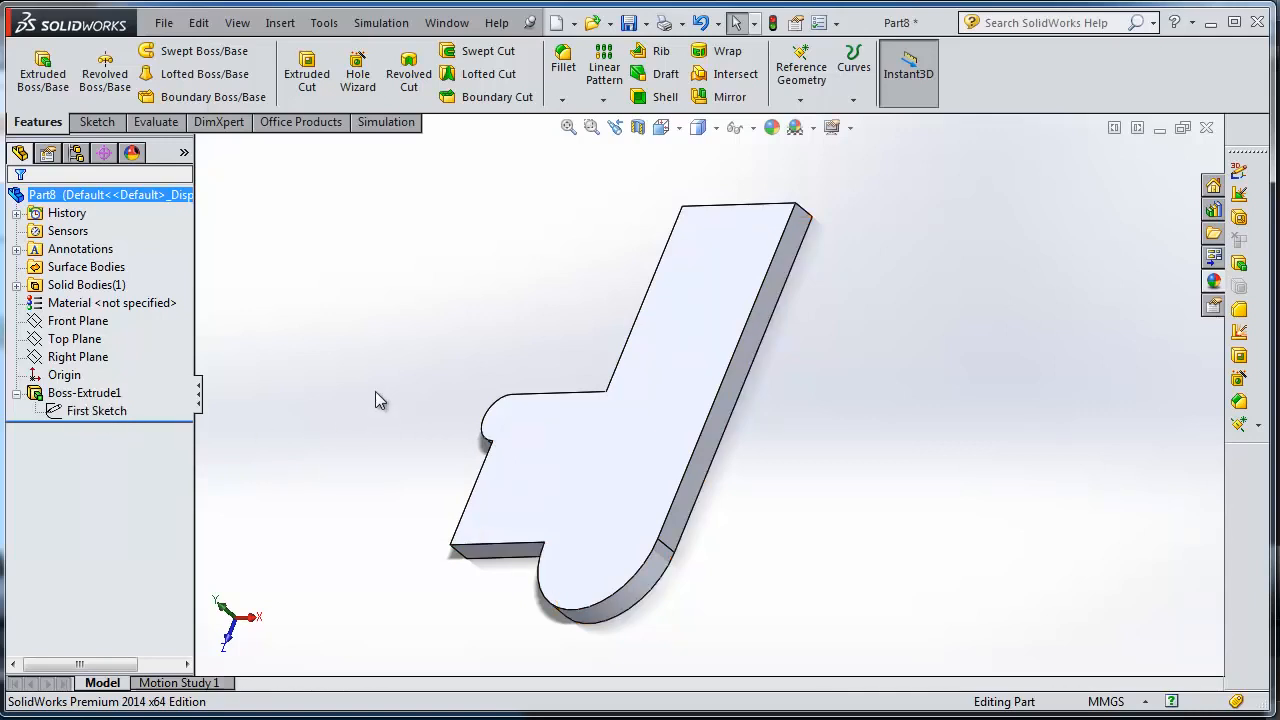
{"action": "mouse_move", "coordinate": [375, 395]}
{"action": "middle_mouse_down"}
{"action": "mouse_move", "coordinate": [337, 306]}
{"action": "mouse_move", "coordinate": [397, 366]}
{"action": "middle_mouse_up"}
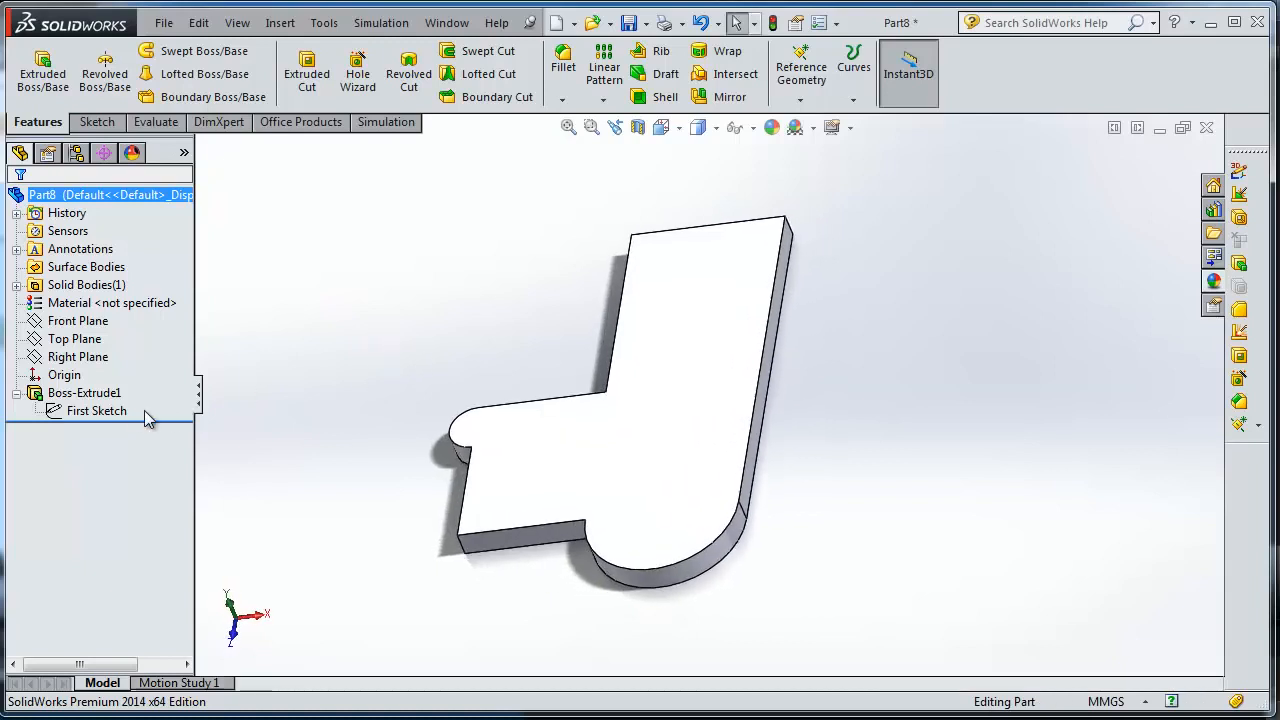
{"action": "left_click", "coordinate": [113, 414]}
{"action": "double_click", "coordinate": [111, 418]}
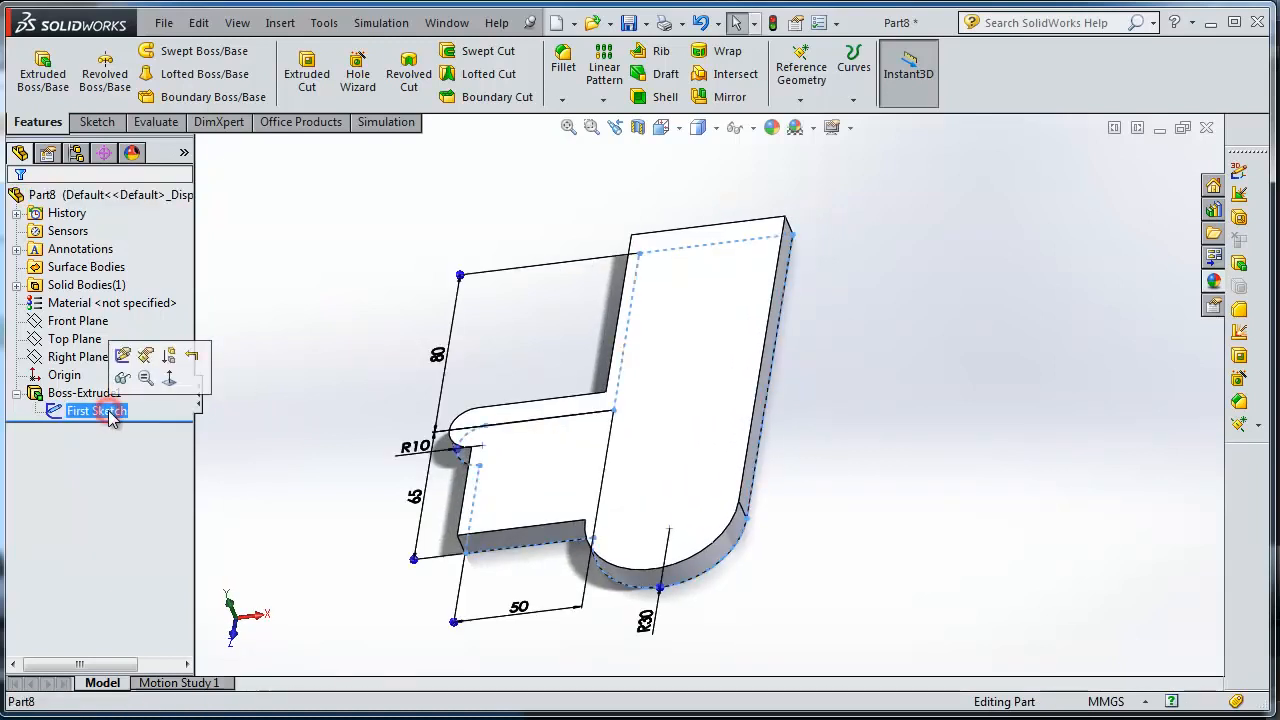
{"action": "left_click", "coordinate": [123, 356]}
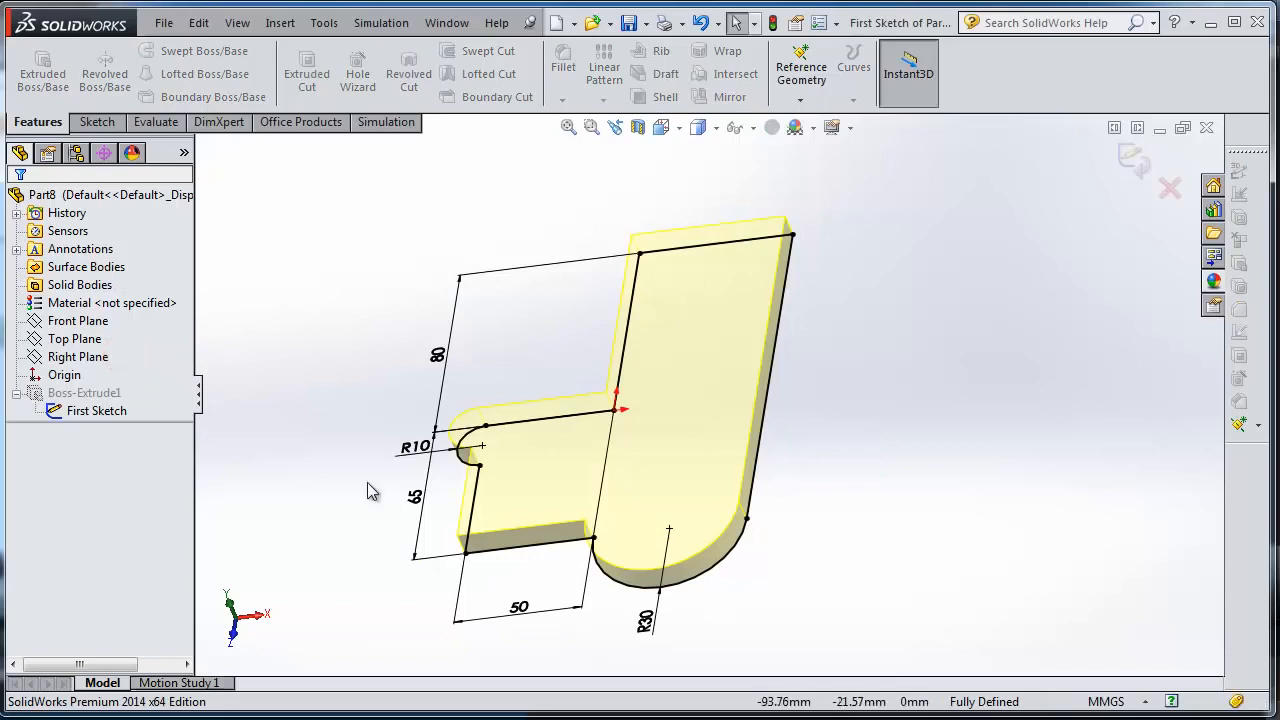
{"action": "left_click", "coordinate": [678, 130]}
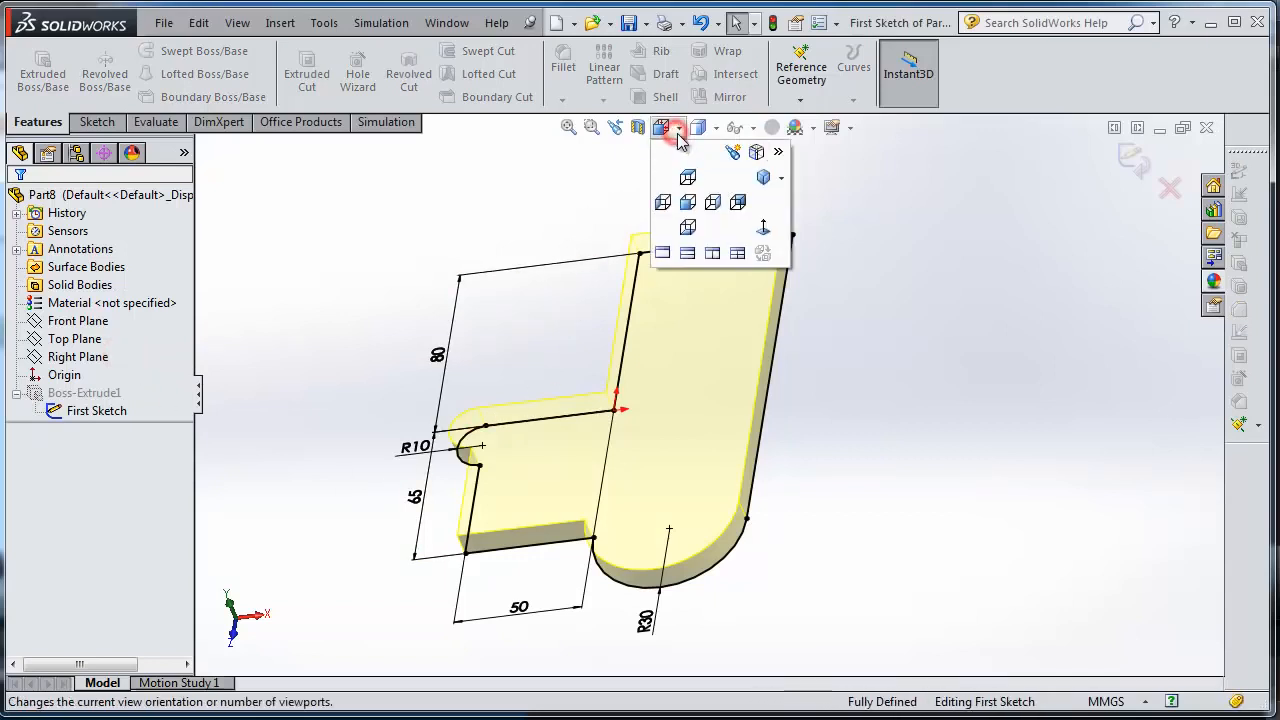
{"action": "left_click", "coordinate": [767, 232]}
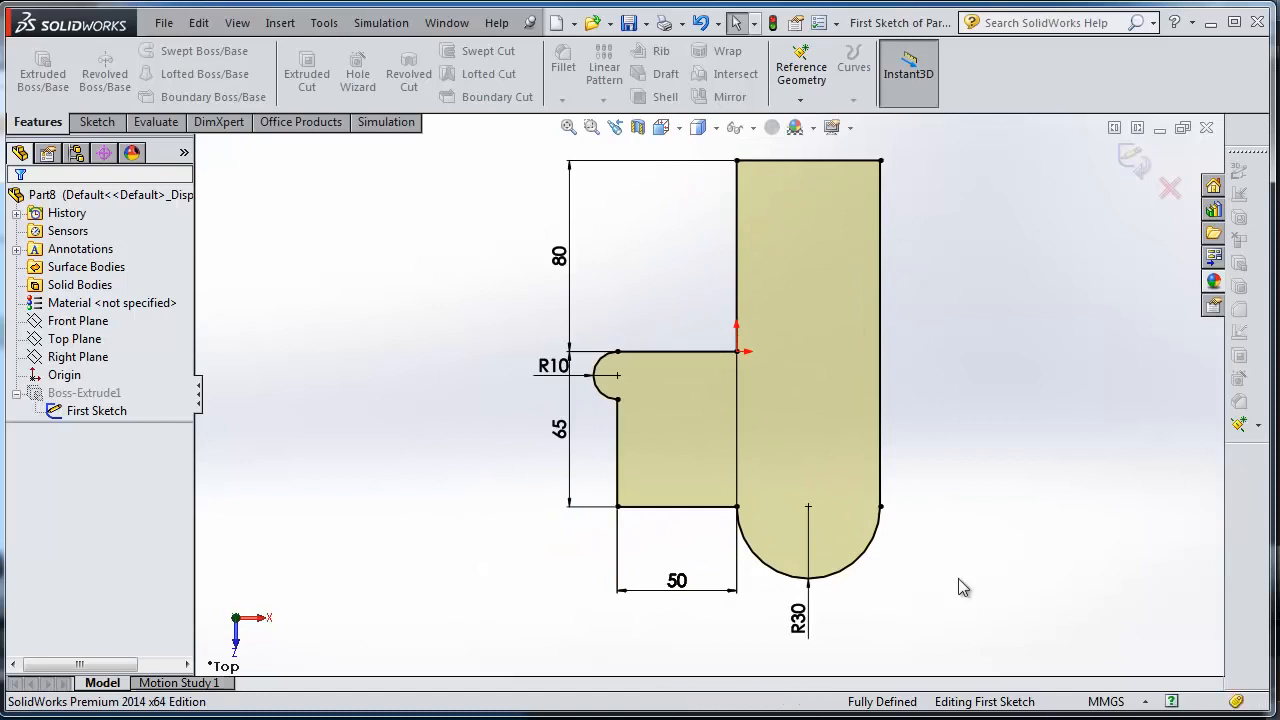
Set the horizontal width dimension of the plate's side block to 60 mm and exit the sketch.
{"action": "left_click", "coordinate": [683, 586]}
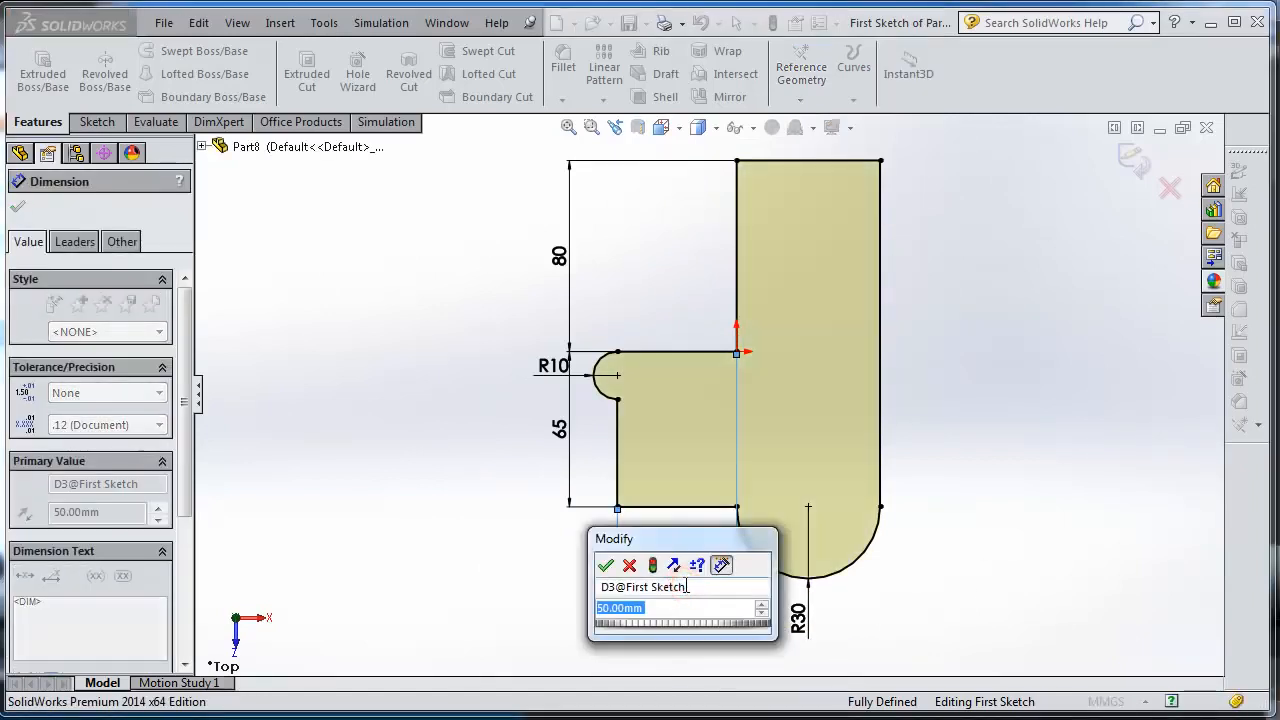
{"action": "type", "text": "60"}
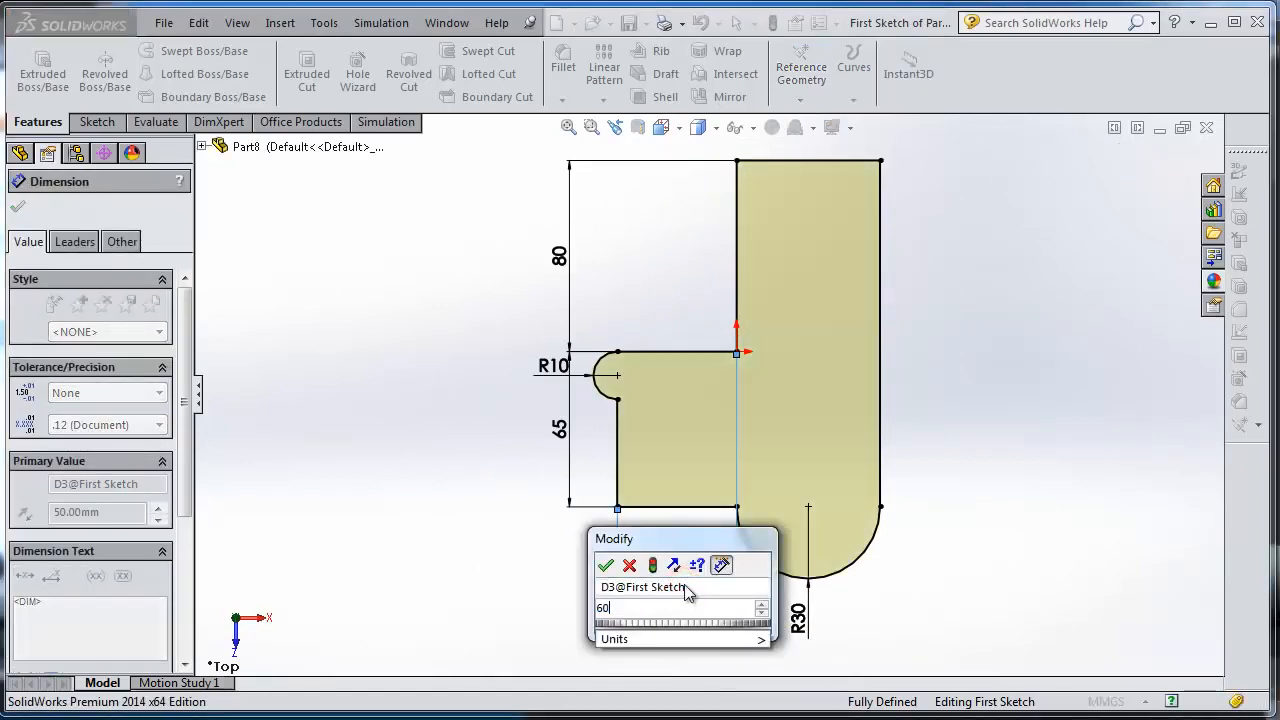
{"action": "left_click", "coordinate": [606, 566]}
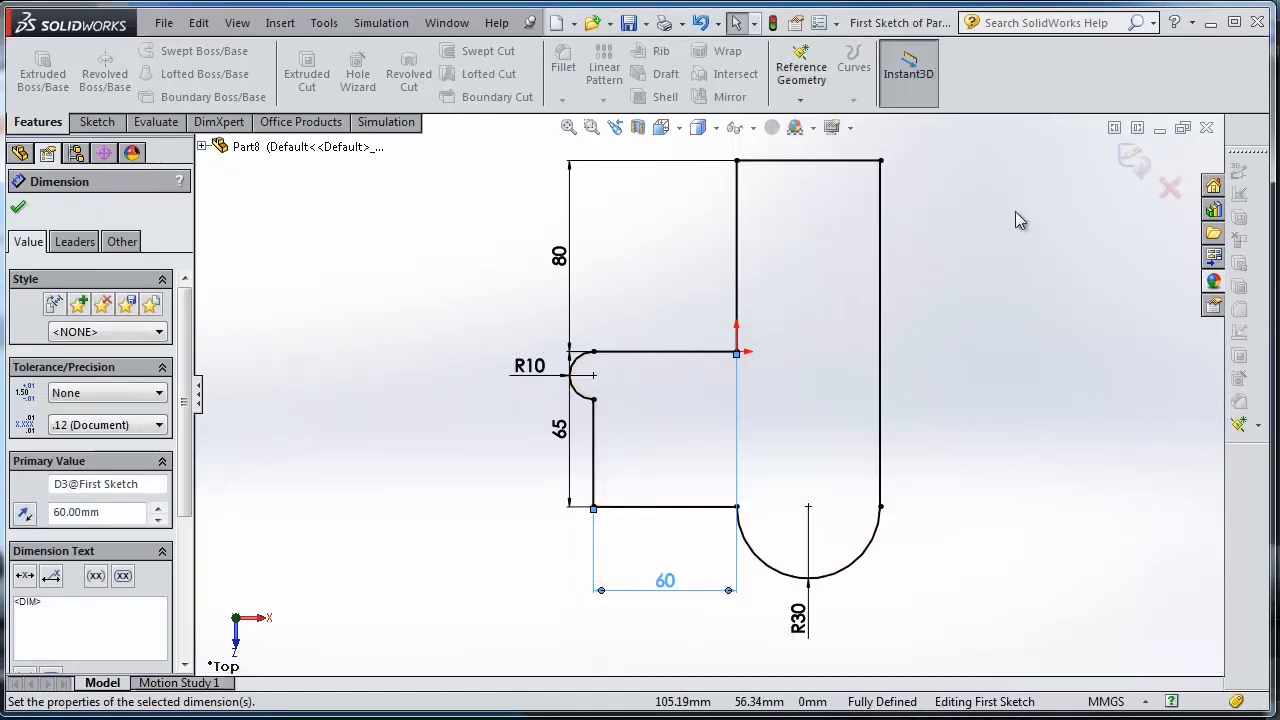
{"action": "left_click", "coordinate": [1134, 168]}
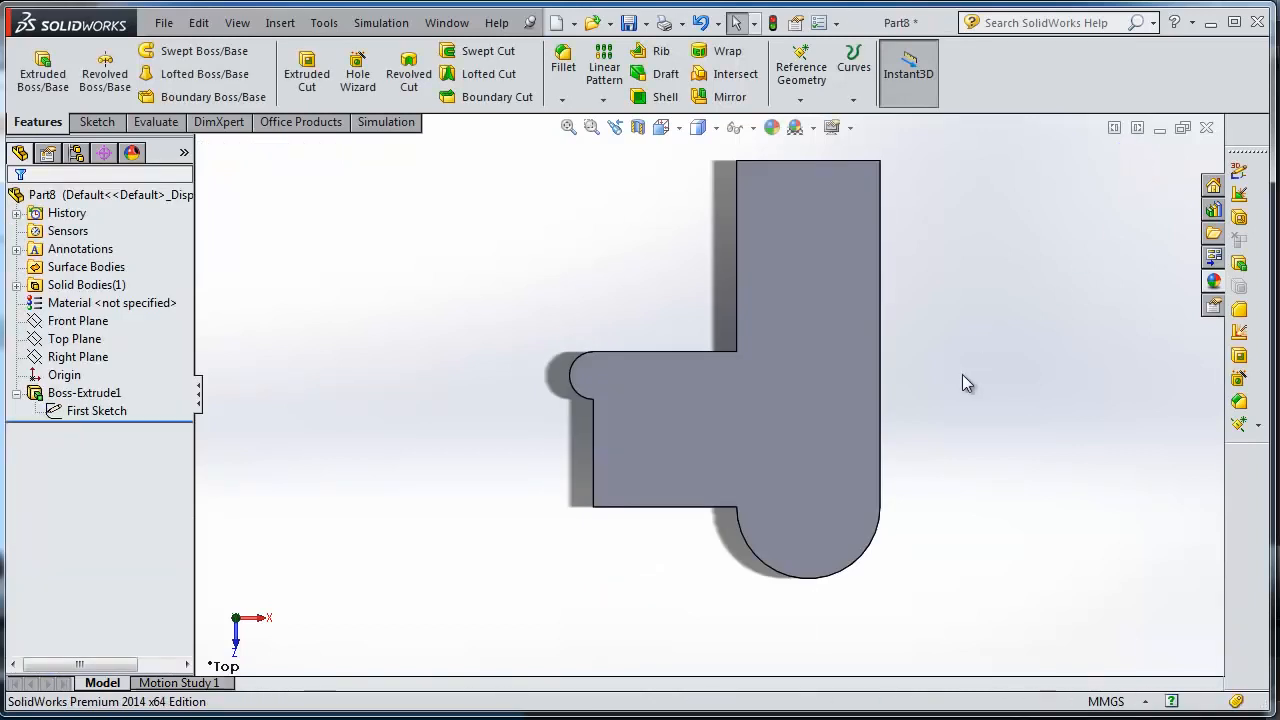
Orbit the rebuilt plate, select its top face to check the dimensions on the model, and clear the selection.
{"action": "middle_click_drag", "start_coordinate": [682, 584], "coordinate": [662, 441]}
{"action": "mouse_move", "coordinate": [689, 306]}
{"action": "middle_mouse_down"}
{"action": "mouse_move", "coordinate": [634, 323]}
{"action": "mouse_move", "coordinate": [670, 338]}
{"action": "mouse_move", "coordinate": [714, 331]}
{"action": "mouse_move", "coordinate": [697, 294]}
{"action": "mouse_move", "coordinate": [696, 328]}
{"action": "middle_mouse_up"}
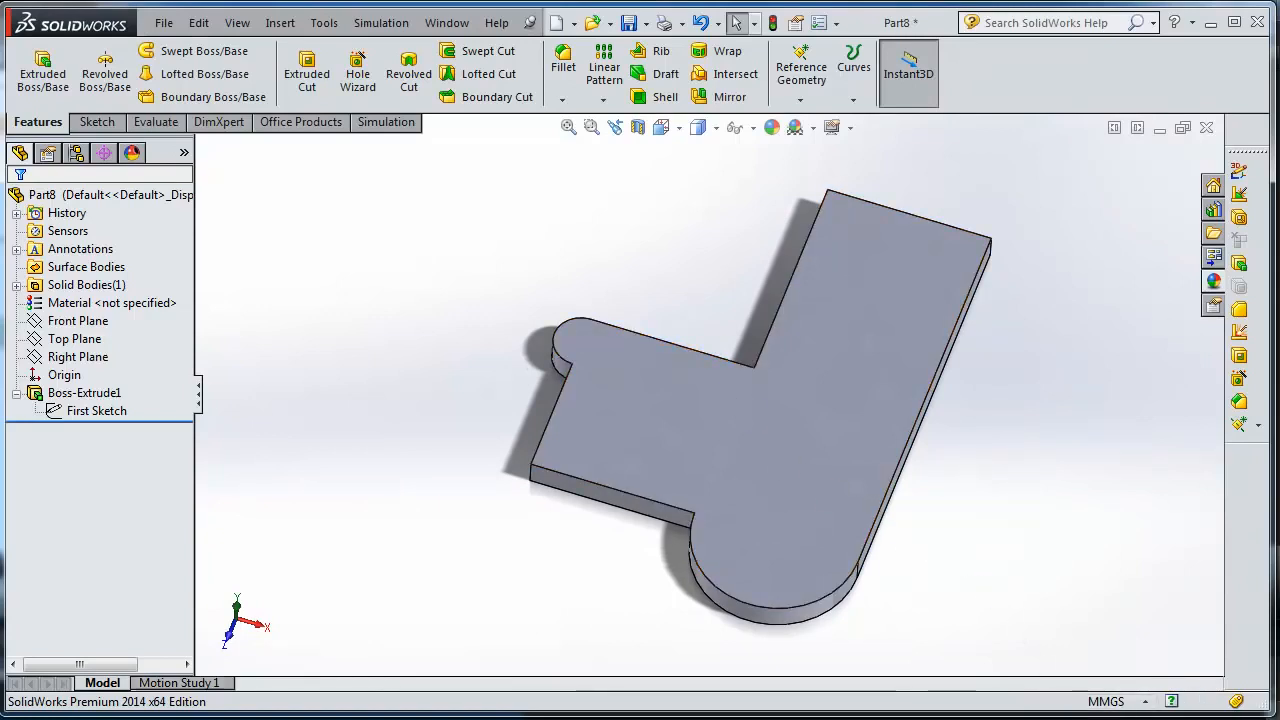
{"action": "mouse_move", "coordinate": [1007, 421]}
{"action": "middle_mouse_down"}
{"action": "mouse_move", "coordinate": [1044, 409]}
{"action": "mouse_move", "coordinate": [1003, 434]}
{"action": "middle_mouse_up"}
{"action": "left_click", "coordinate": [767, 411]}
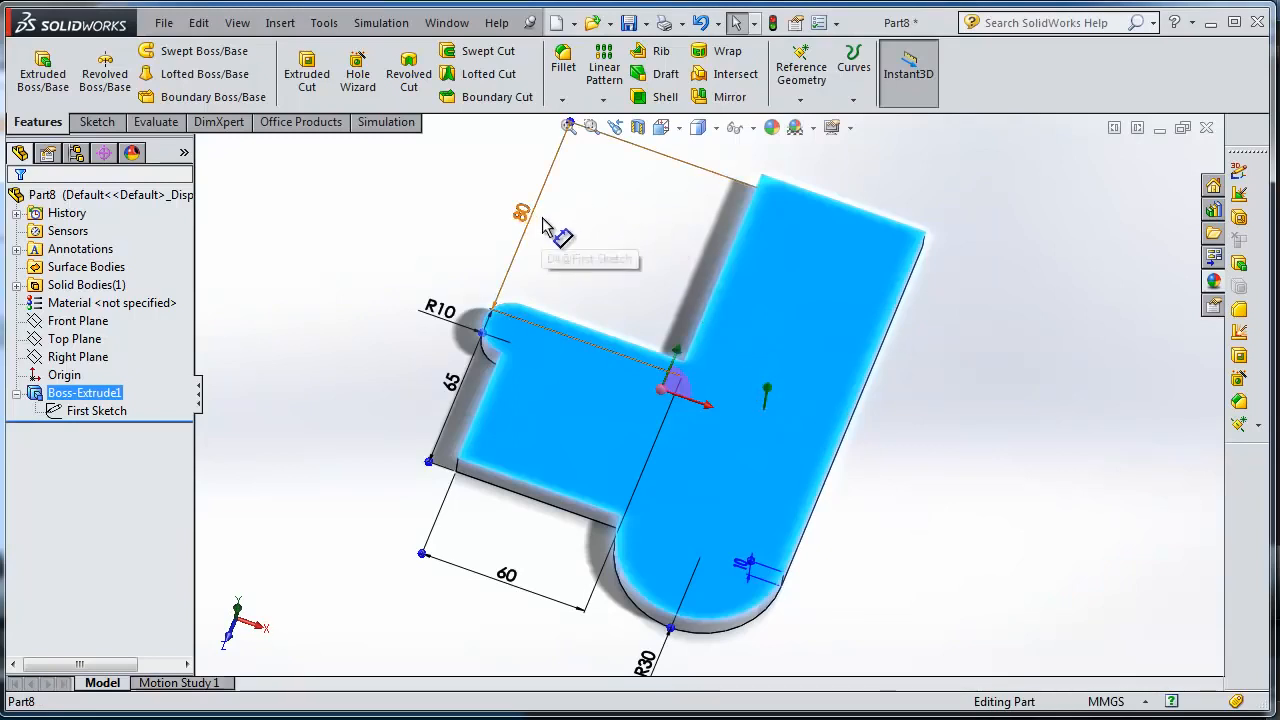
{"action": "middle_click_drag", "start_coordinate": [589, 225], "coordinate": [606, 251]}
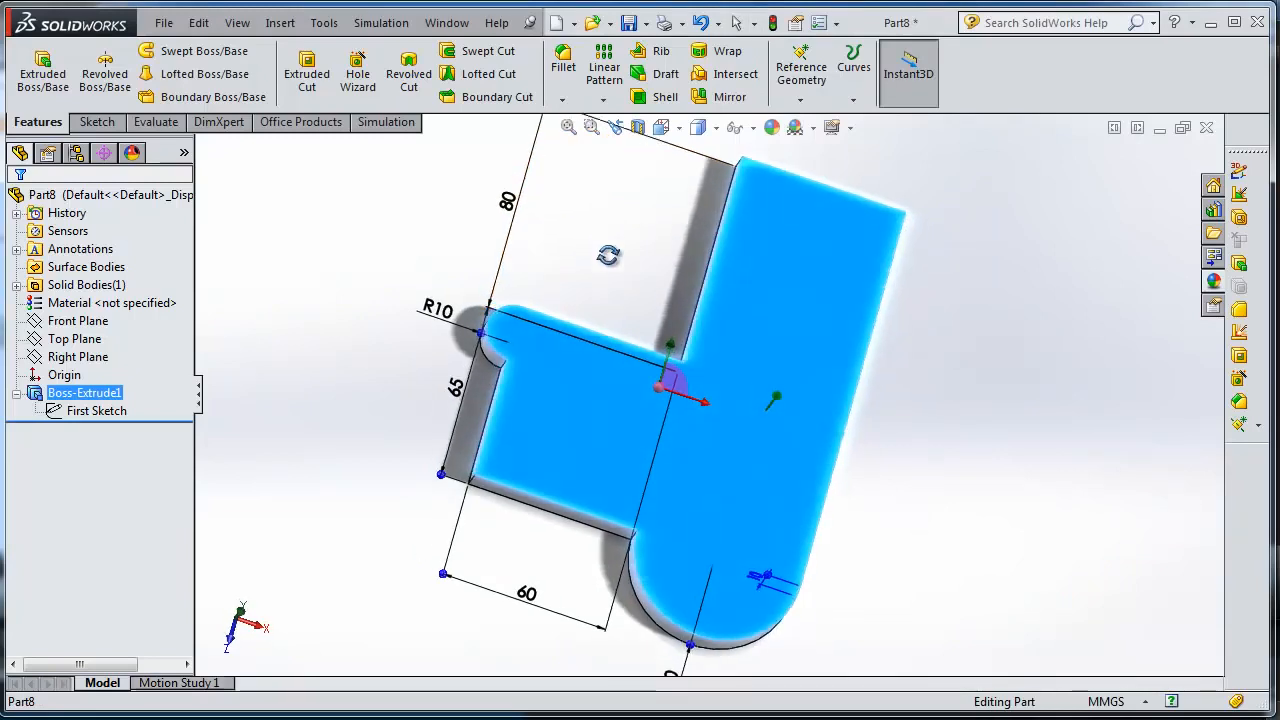
{"action": "left_click", "coordinate": [587, 251]}
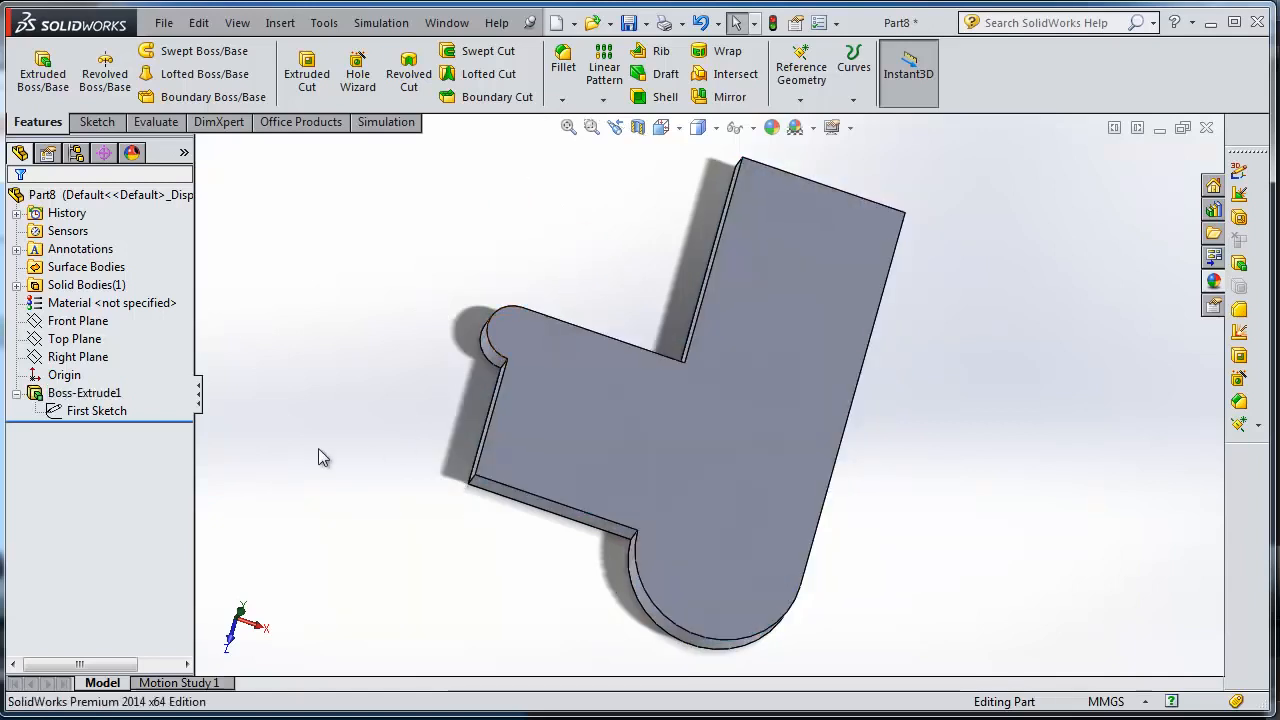
Reopen the First Sketch for editing and view it normal to the sketch plane.
{"action": "left_click", "coordinate": [117, 418]}
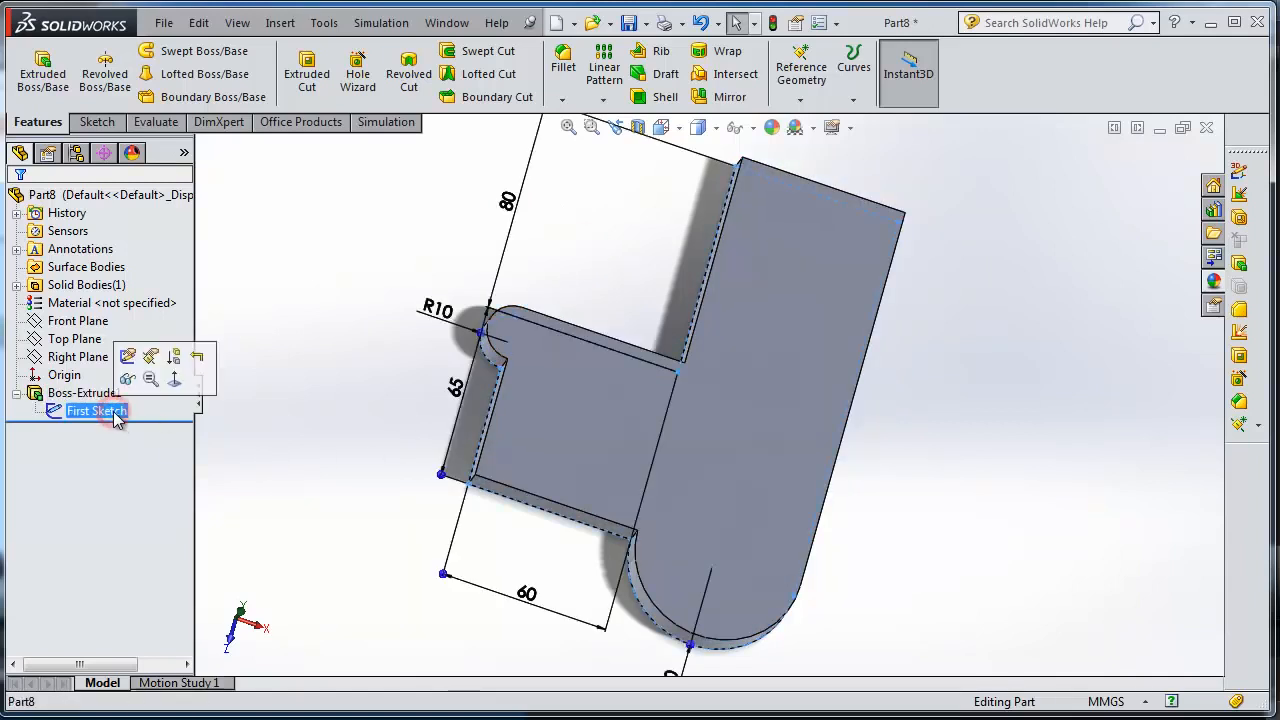
{"action": "double_click", "coordinate": [114, 412]}
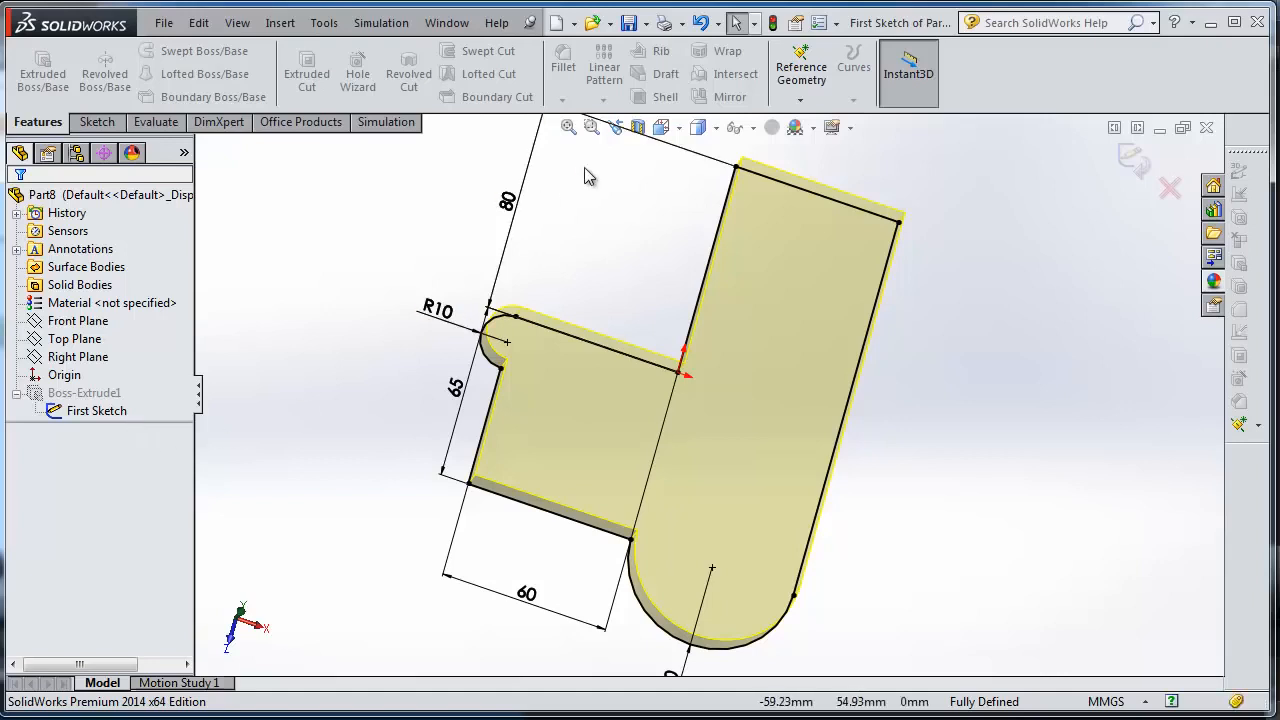
{"action": "left_click", "coordinate": [715, 128]}
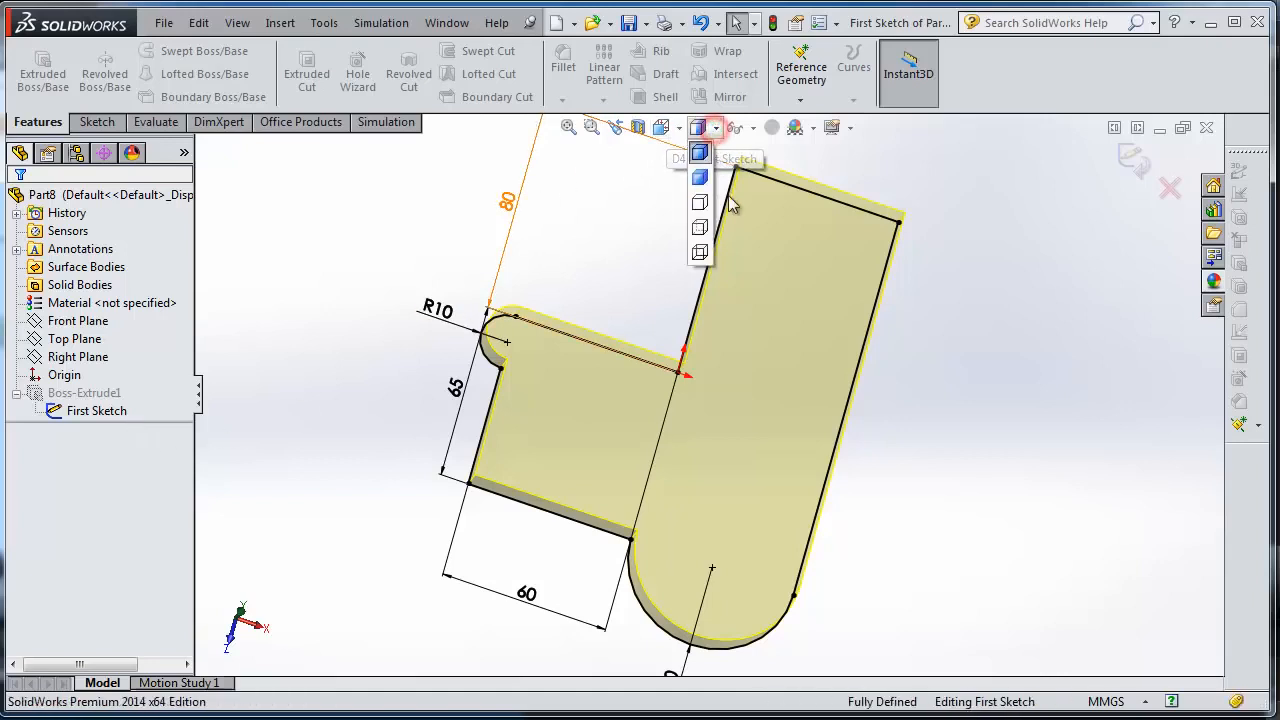
{"action": "left_click", "coordinate": [663, 127]}
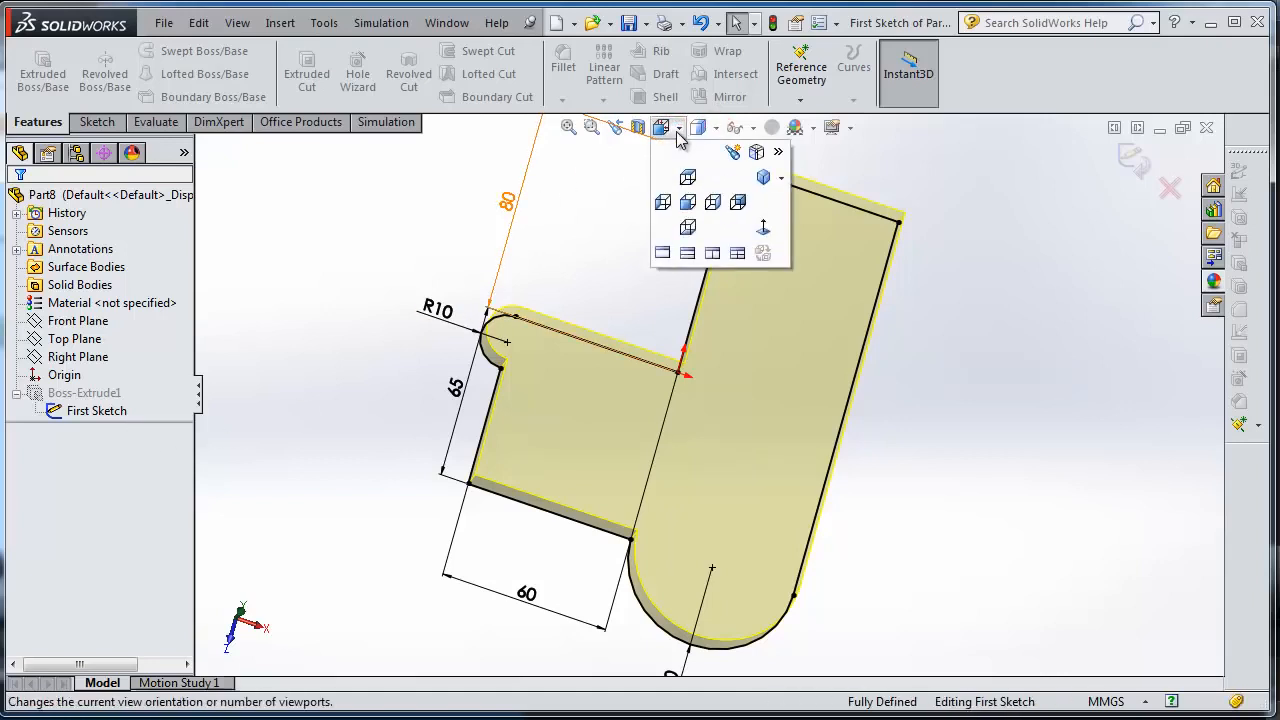
{"action": "left_click", "coordinate": [764, 228]}
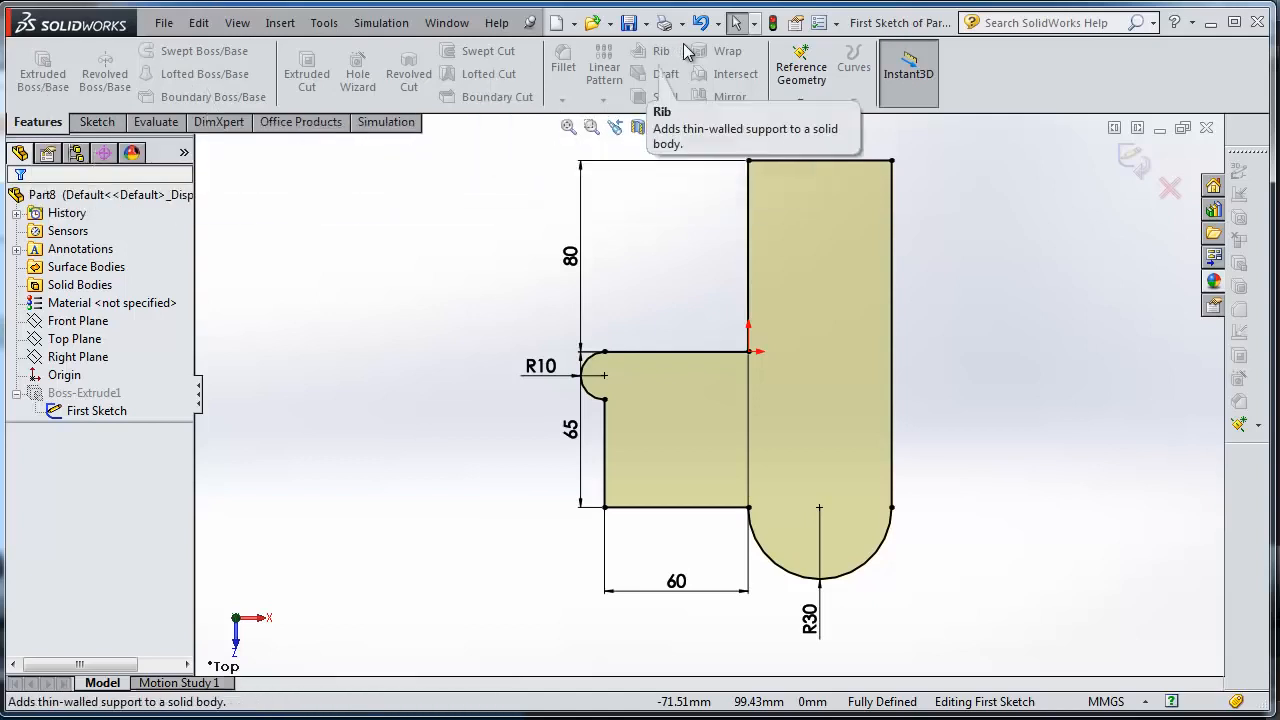
Compare the available sketch and feature tools while the First Sketch is open, and exit the sketch.
{"action": "left_click", "coordinate": [97, 122]}
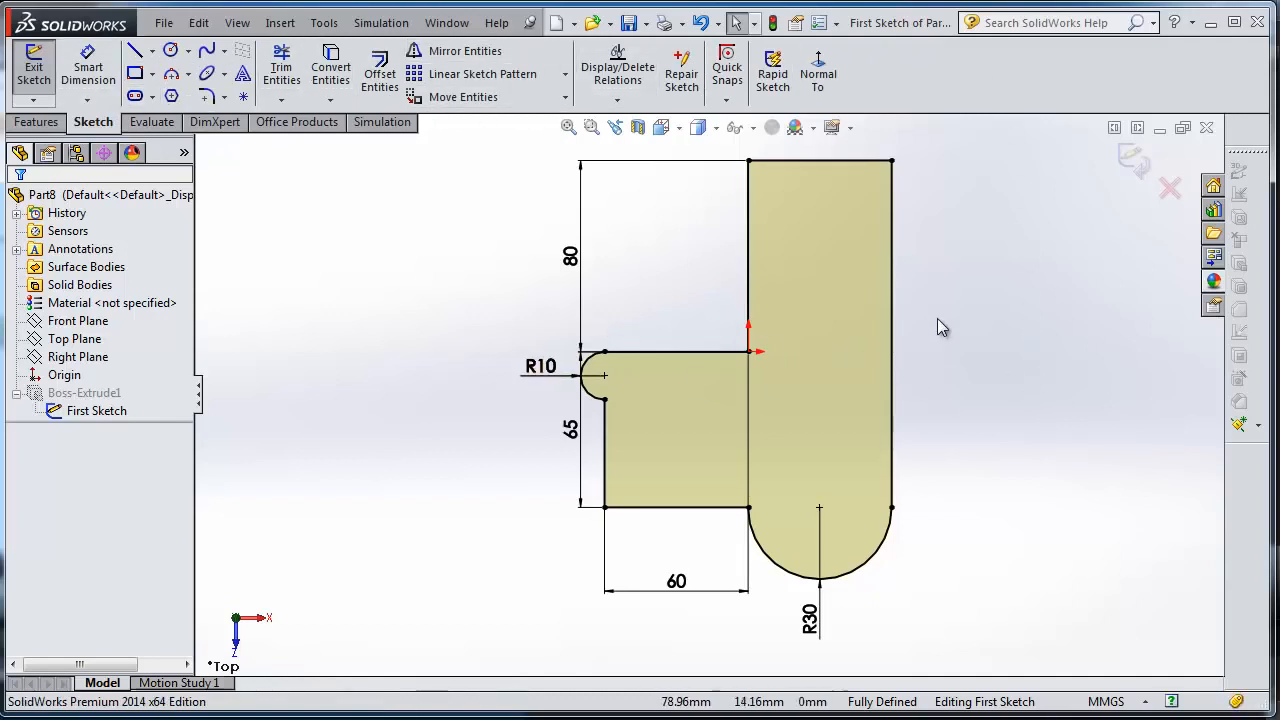
{"action": "scroll", "coordinate": [937, 318], "scroll_direction": "down", "scroll_amount": 1}
{"action": "scroll", "coordinate": [937, 318], "scroll_direction": "up", "scroll_amount": 1}
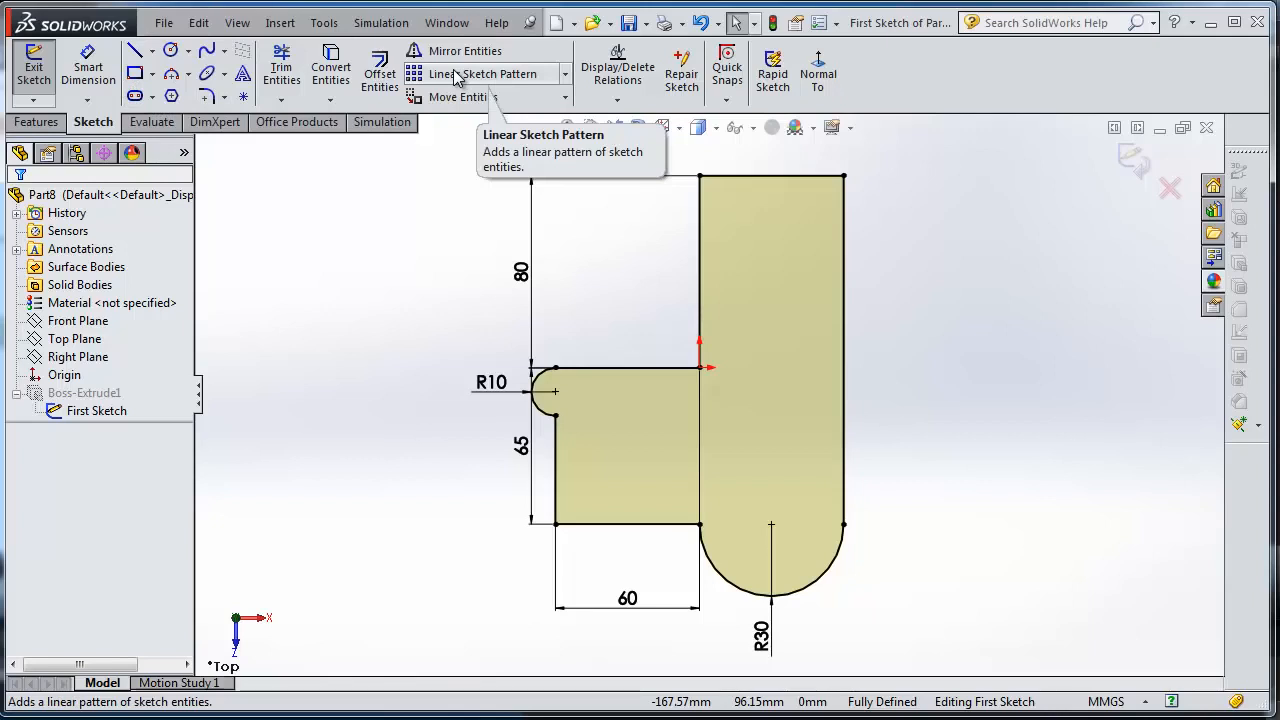
{"action": "left_click", "coordinate": [36, 123]}
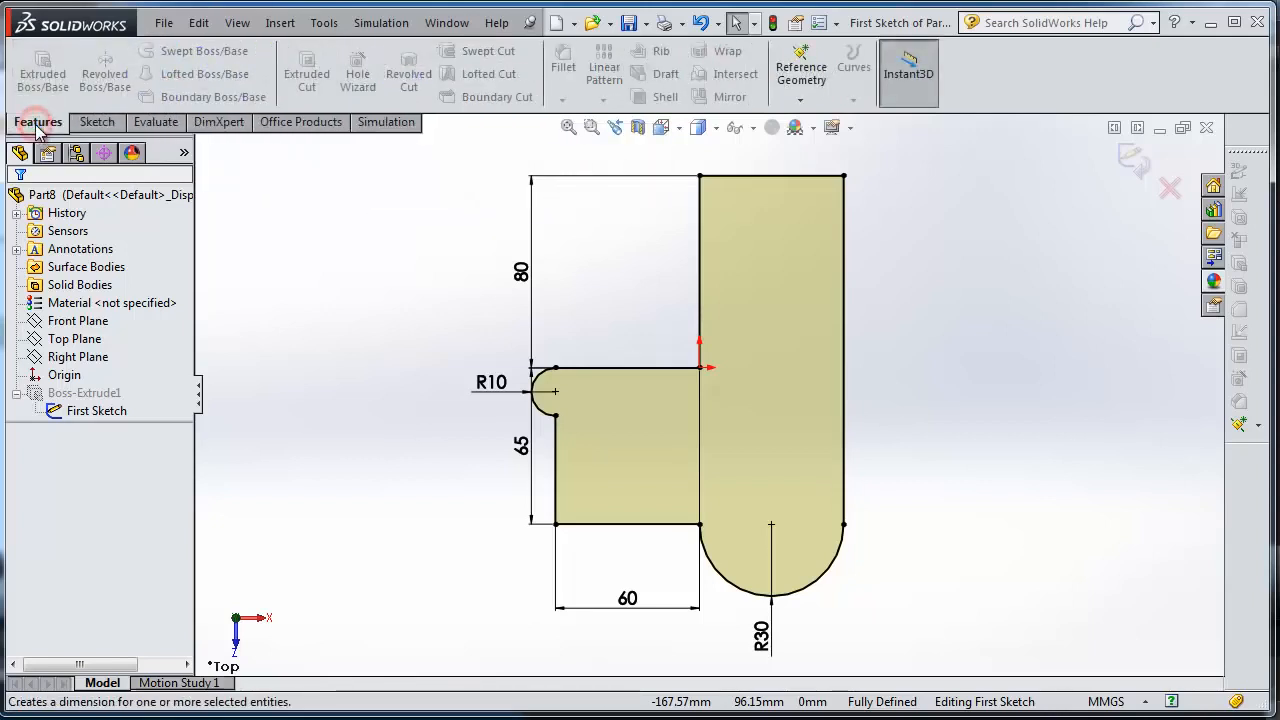
{"action": "left_click", "coordinate": [93, 123]}
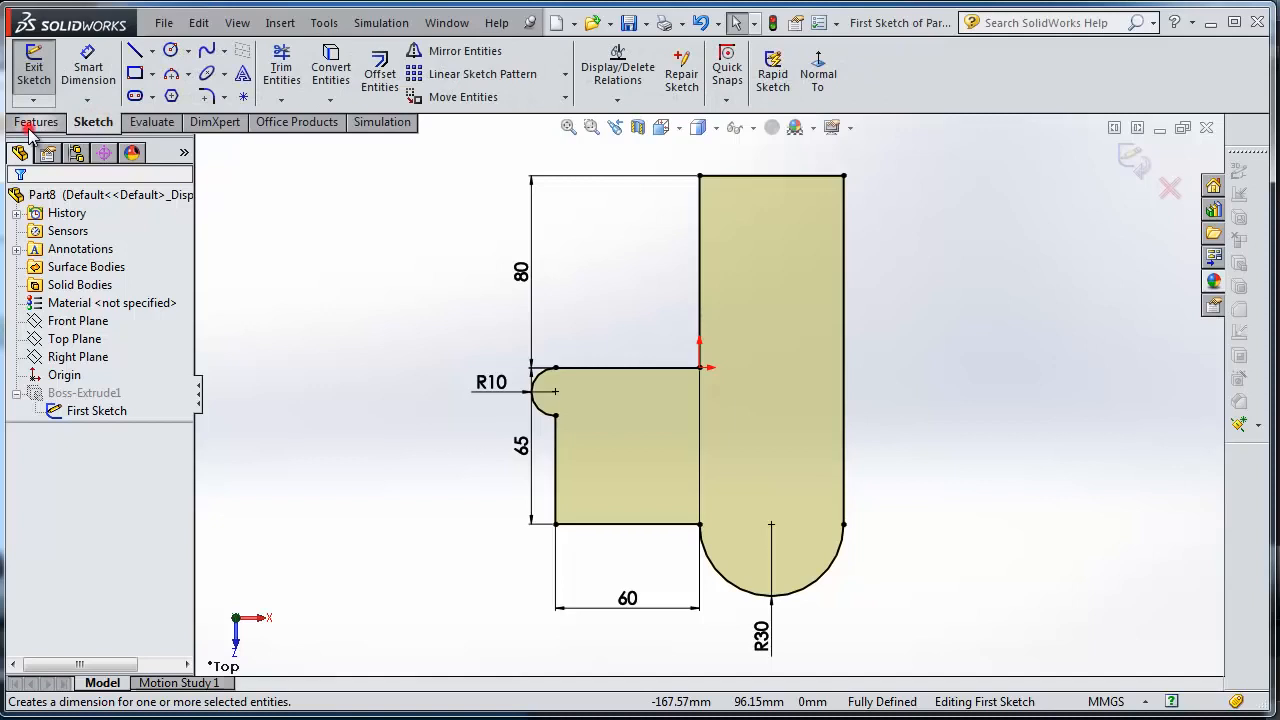
{"action": "left_click", "coordinate": [34, 124]}
{"action": "left_click", "coordinate": [95, 123]}
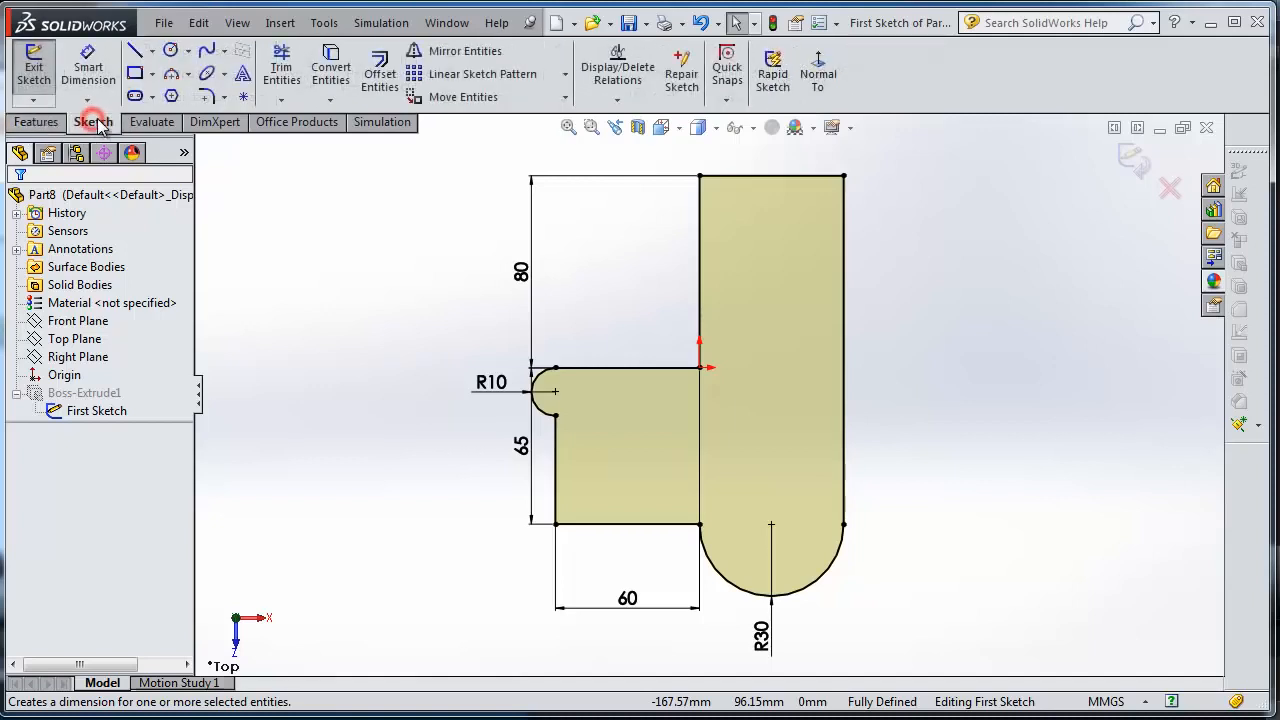
{"action": "left_click", "coordinate": [1135, 161]}
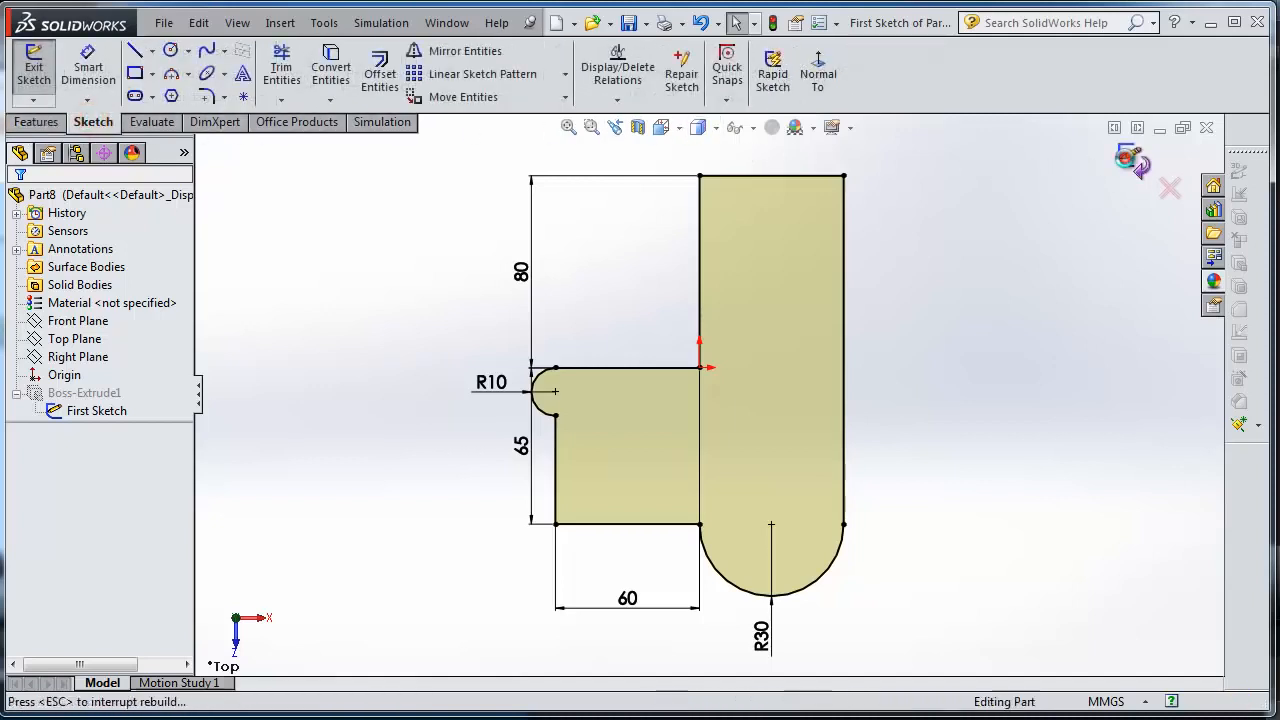